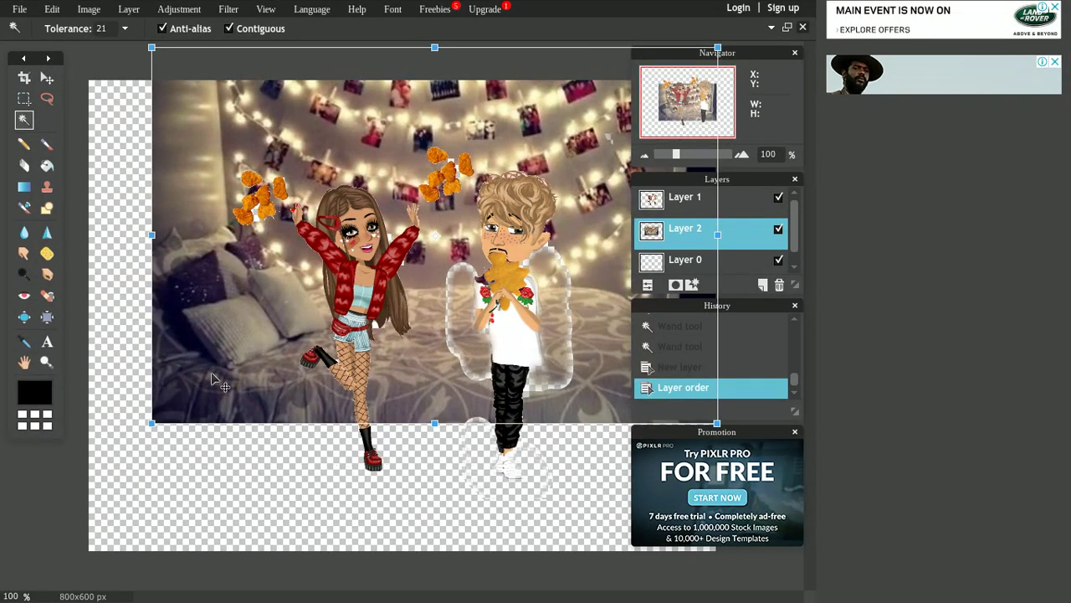
Apply the free transform to the bedroom photo on Layer 2.
{"action": "left_click", "coordinate": [488, 215]}
{"action": "left_click", "coordinate": [554, 477]}
{"action": "left_click", "coordinate": [364, 332]}
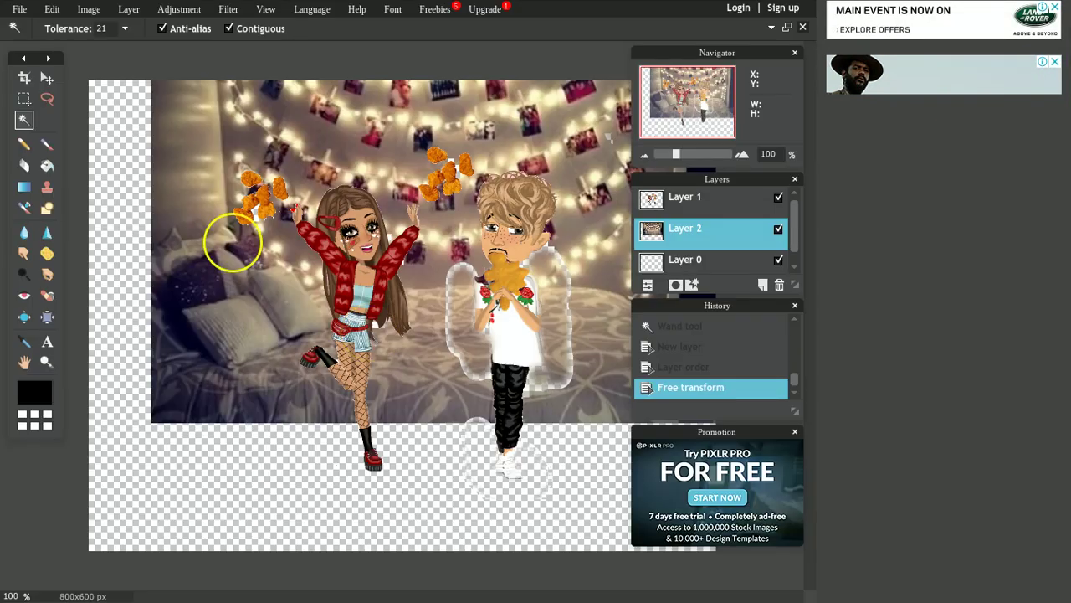
Erase the leftover white halo around the boy's body and shoes on Layer 1.
{"action": "left_click", "coordinate": [24, 165]}
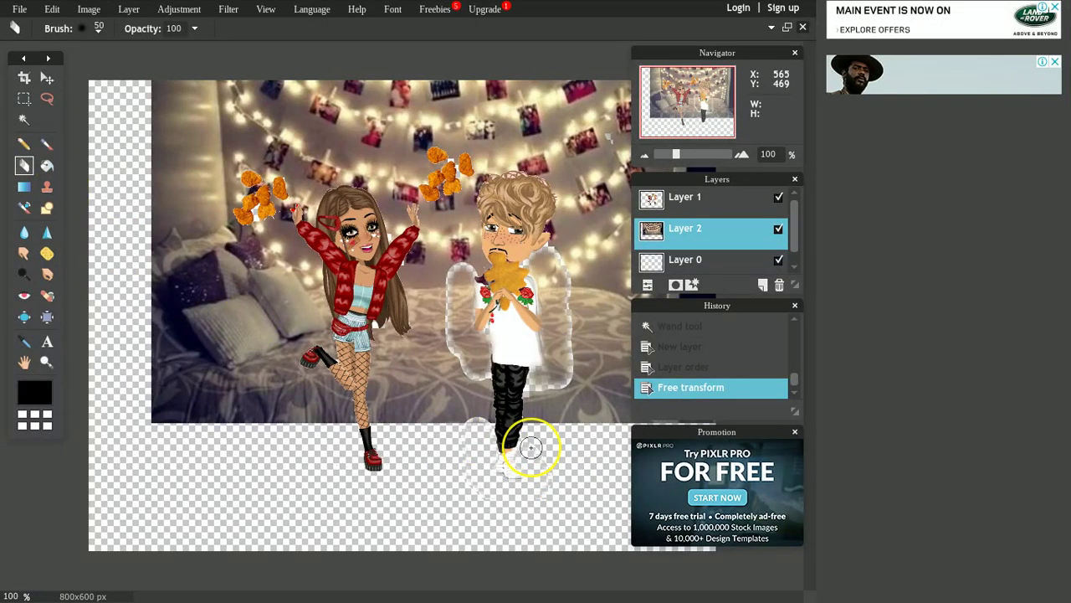
{"action": "left_click", "coordinate": [475, 493]}
{"action": "left_click", "coordinate": [725, 194]}
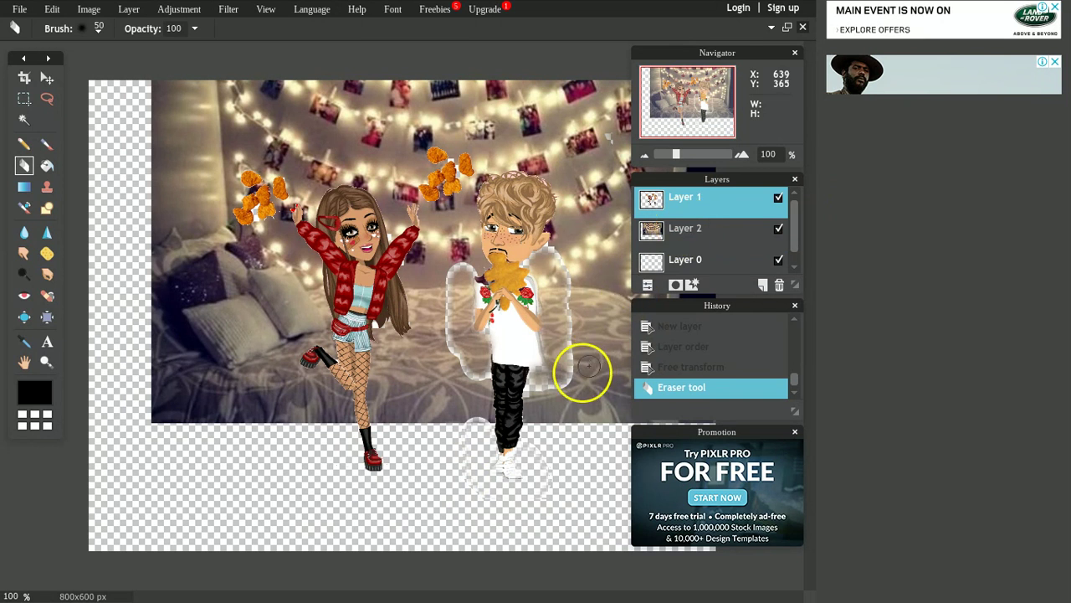
{"action": "mouse_move", "coordinate": [531, 442]}
{"action": "left_mouse_down"}
{"action": "mouse_move", "coordinate": [546, 497]}
{"action": "mouse_move", "coordinate": [515, 511]}
{"action": "mouse_move", "coordinate": [470, 493]}
{"action": "mouse_move", "coordinate": [450, 457]}
{"action": "mouse_move", "coordinate": [467, 453]}
{"action": "mouse_move", "coordinate": [459, 395]}
{"action": "mouse_move", "coordinate": [484, 433]}
{"action": "mouse_move", "coordinate": [475, 401]}
{"action": "left_mouse_up"}
{"action": "mouse_move", "coordinate": [463, 268]}
{"action": "left_mouse_down"}
{"action": "mouse_move", "coordinate": [455, 263]}
{"action": "mouse_move", "coordinate": [453, 342]}
{"action": "mouse_move", "coordinate": [472, 370]}
{"action": "left_mouse_up"}
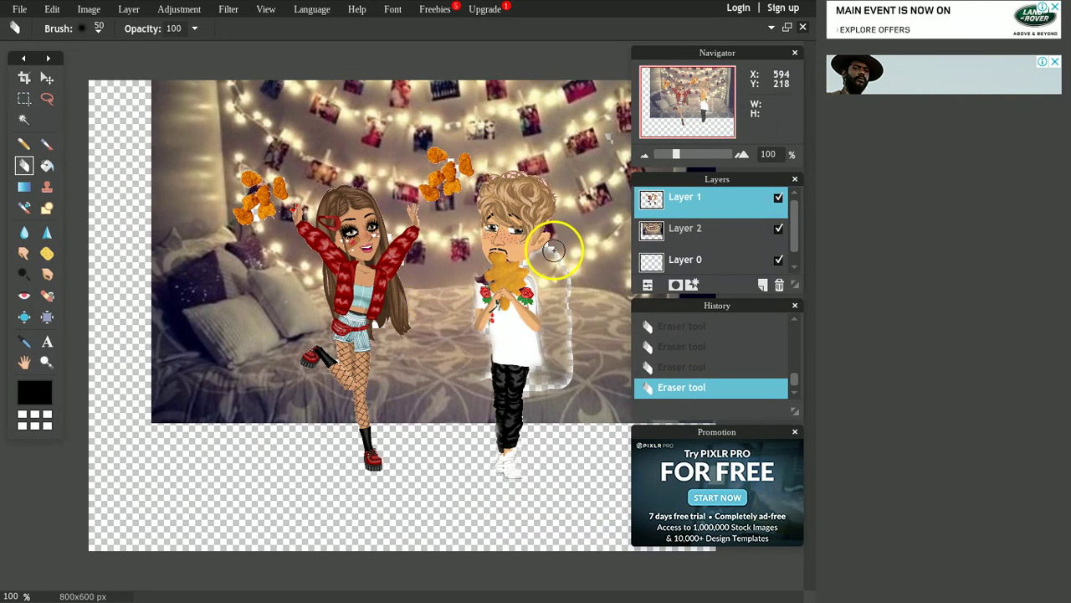
{"action": "mouse_move", "coordinate": [553, 251]}
{"action": "left_mouse_down"}
{"action": "mouse_move", "coordinate": [574, 299]}
{"action": "mouse_move", "coordinate": [566, 385]}
{"action": "mouse_move", "coordinate": [536, 374]}
{"action": "mouse_move", "coordinate": [545, 374]}
{"action": "mouse_move", "coordinate": [535, 402]}
{"action": "mouse_move", "coordinate": [482, 373]}
{"action": "left_mouse_up"}
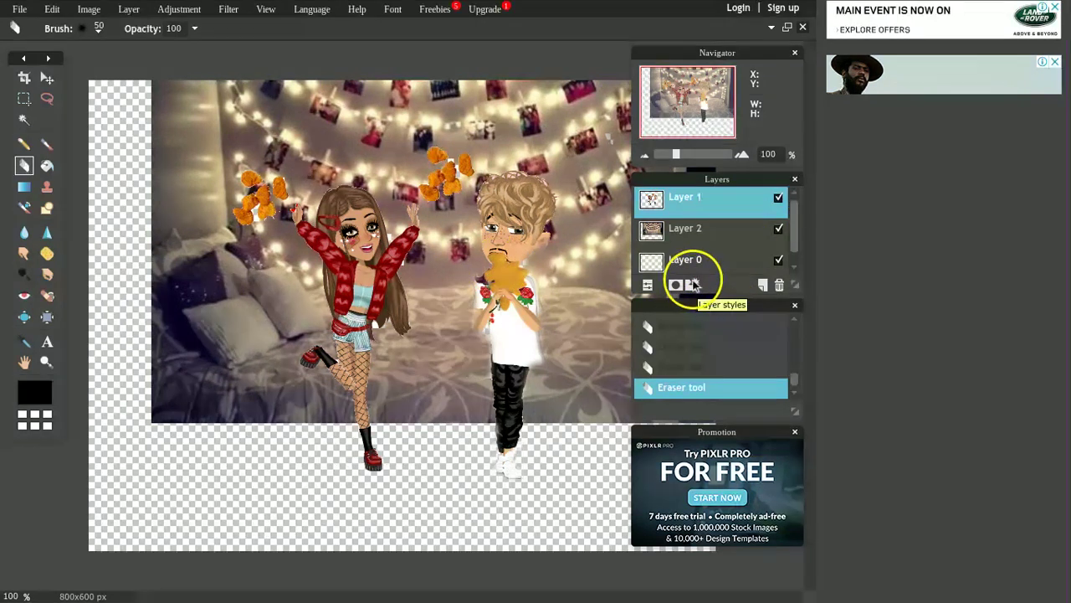
Add a drop shadow with the default settings to the characters on Layer 1.
{"action": "left_click", "coordinate": [691, 284]}
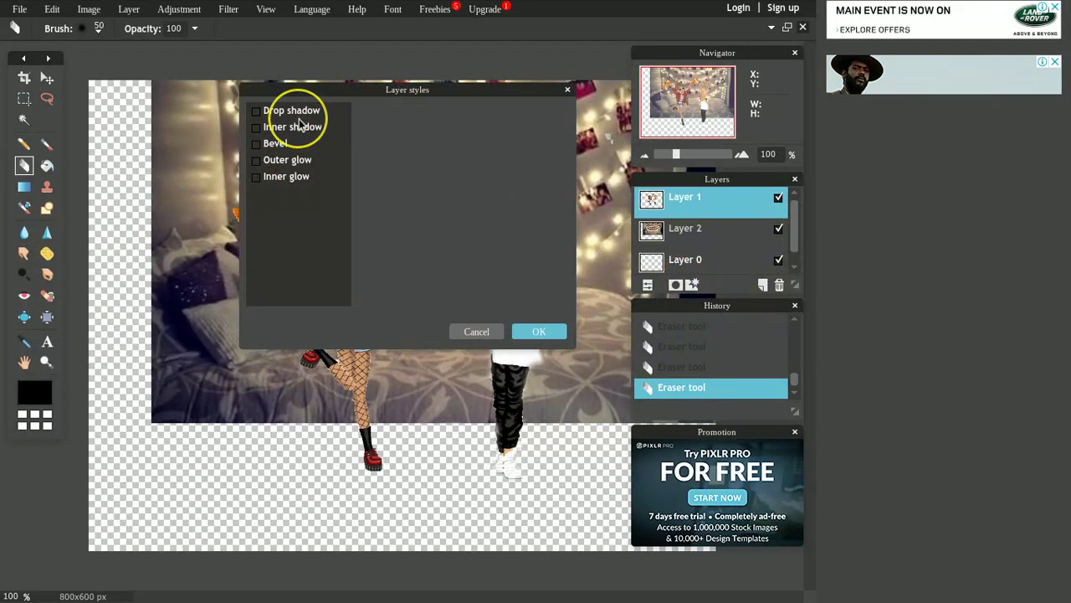
{"action": "left_click", "coordinate": [285, 114]}
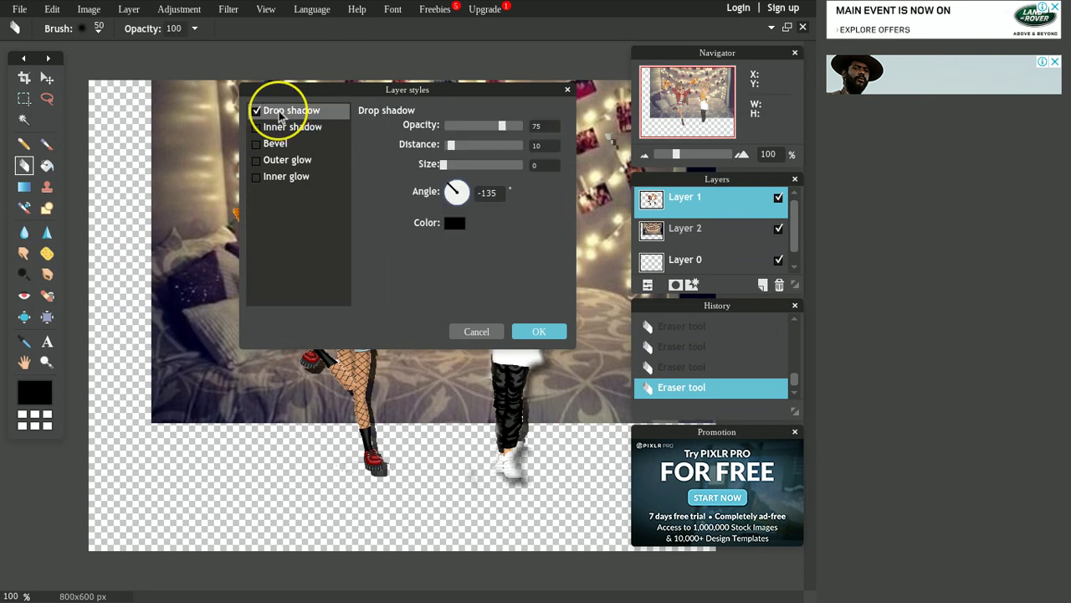
{"action": "left_click", "coordinate": [519, 333]}
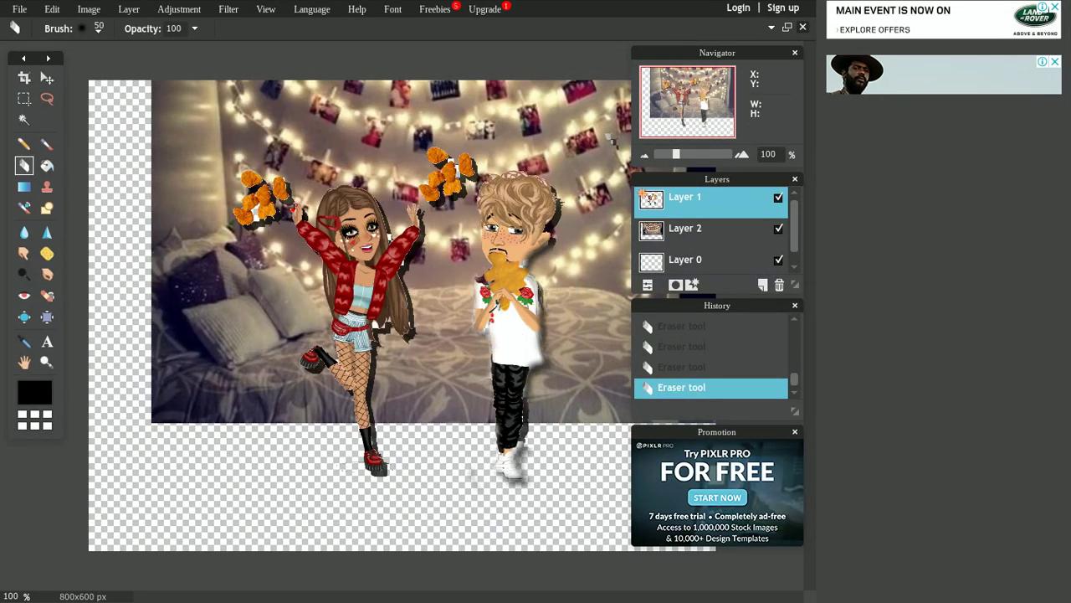
{"action": "left_click", "coordinate": [693, 286]}
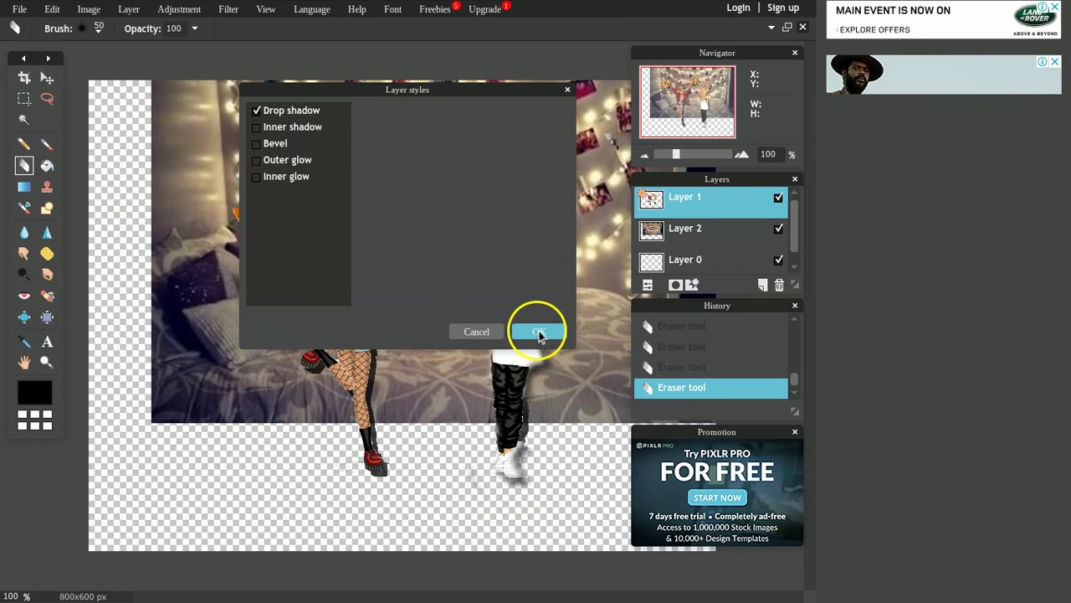
{"action": "left_click", "coordinate": [539, 333]}
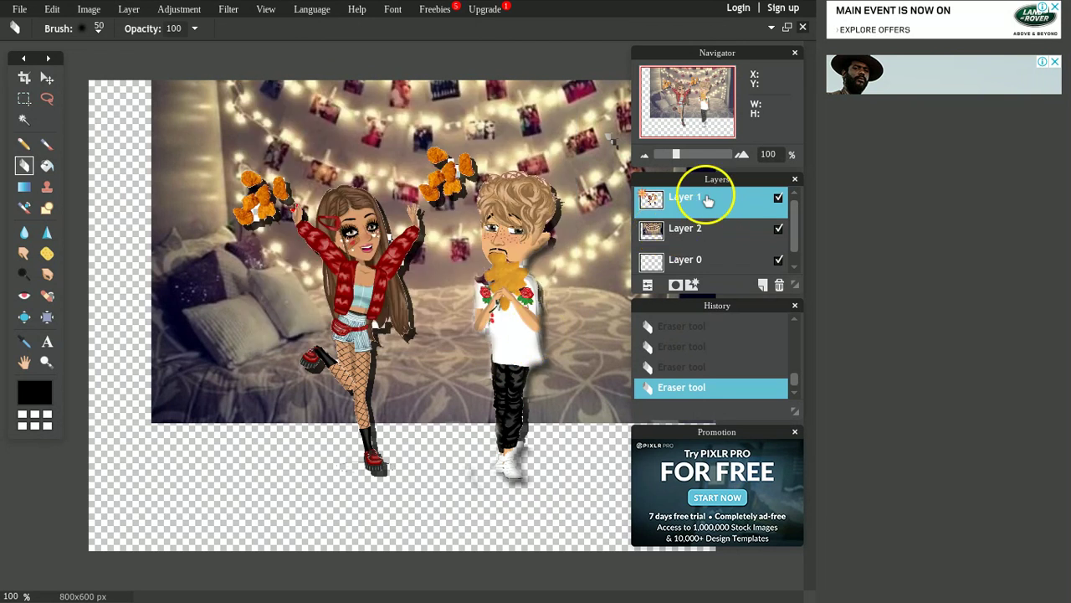
Show the layer settings and try out the opacity of Layer 1 and Layer 2, leaving both at 100.
{"action": "left_click", "coordinate": [648, 287]}
{"action": "left_click_drag", "start_coordinate": [763, 243], "coordinate": [820, 289]}
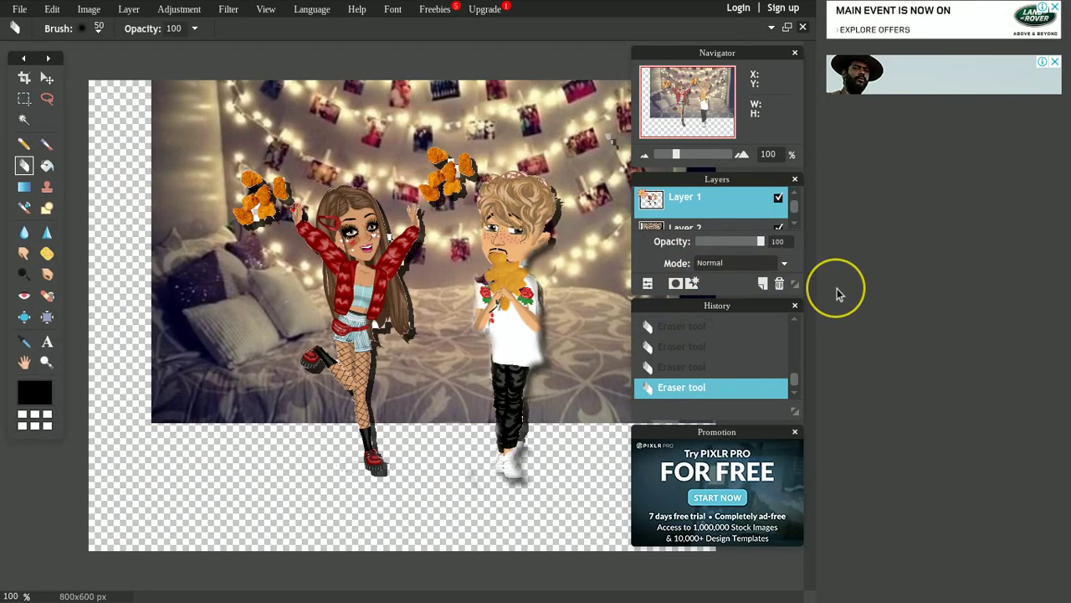
{"action": "left_click", "coordinate": [699, 227]}
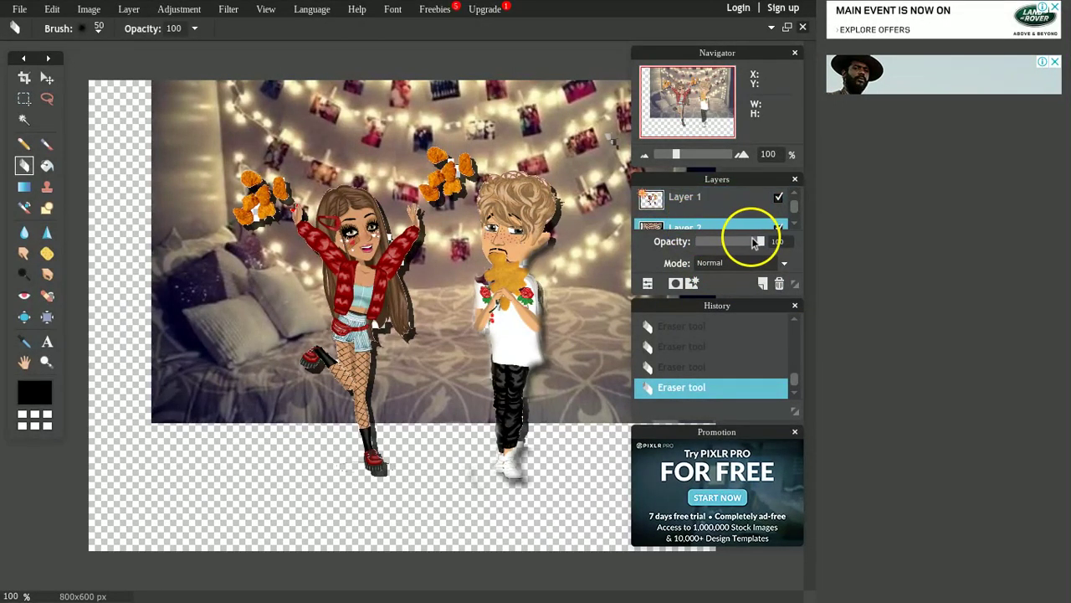
{"action": "left_click_drag", "start_coordinate": [762, 243], "coordinate": [816, 262]}
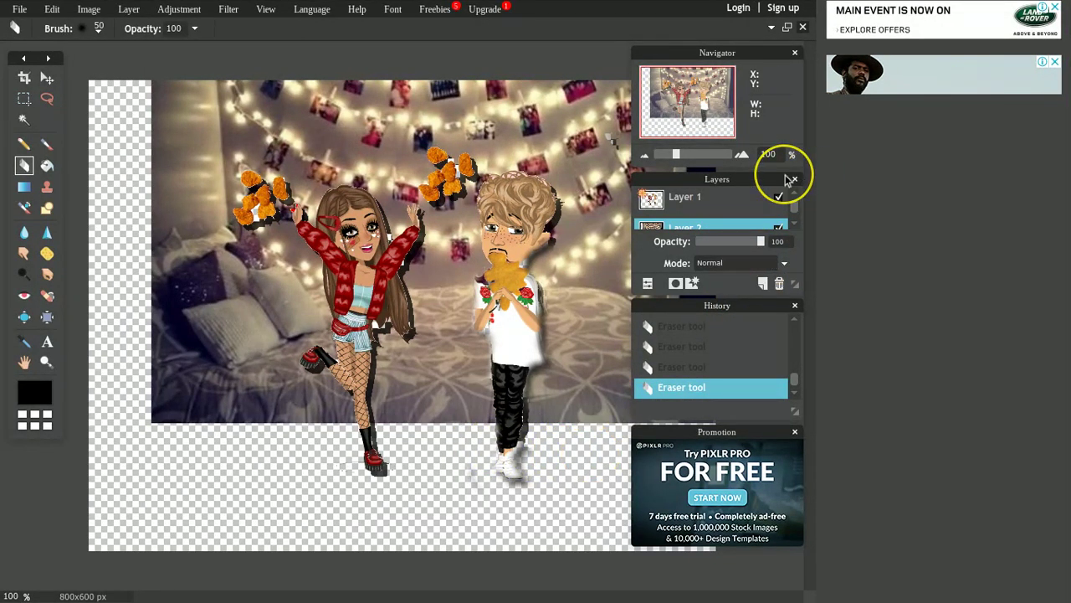
{"action": "key", "text": "F11"}
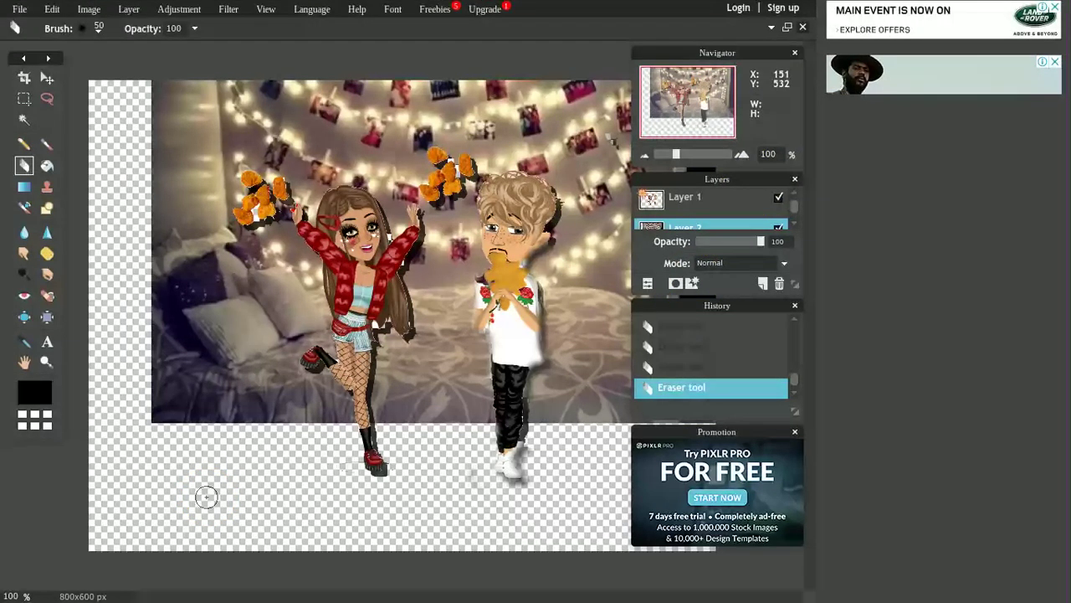
Erase the white remnants among the nuggets and beside the boy's ear on Layer 1 with a size 5 brush, undoing one stroke.
{"action": "mouse_move", "coordinate": [301, 6]}
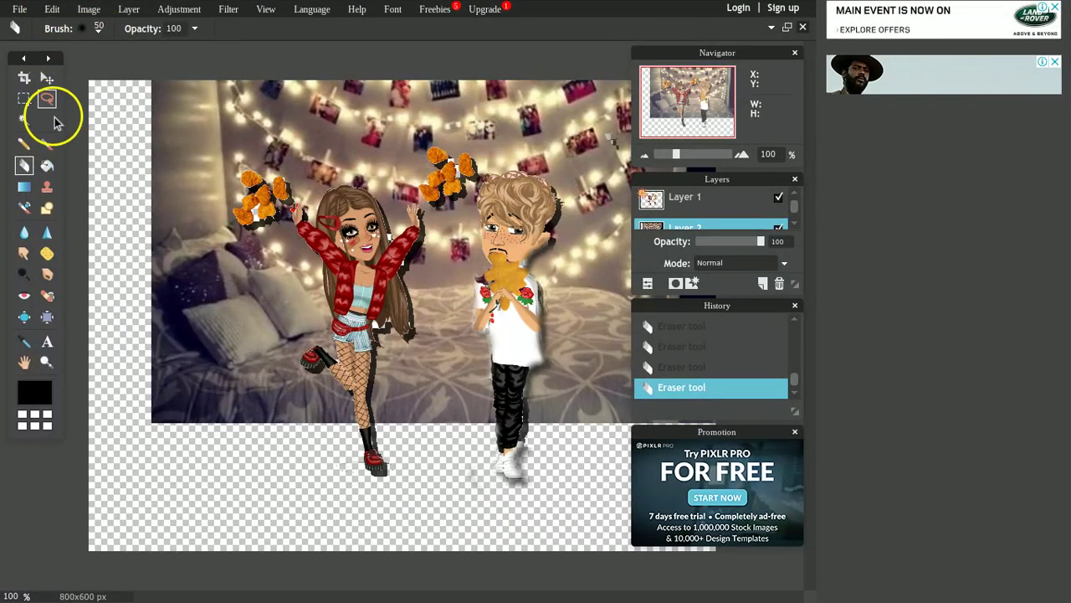
{"action": "left_click", "coordinate": [89, 31]}
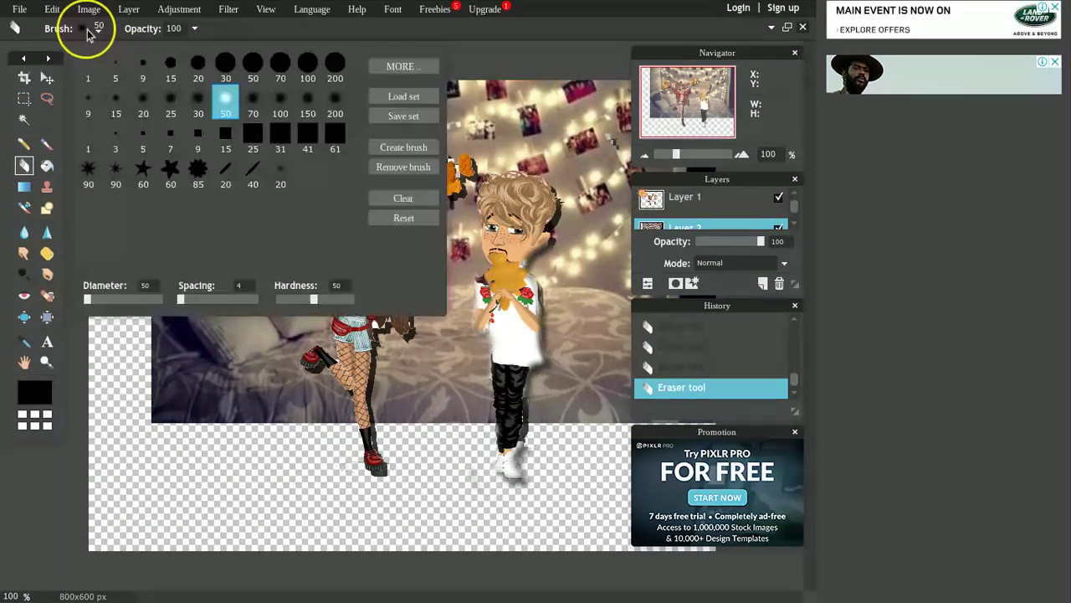
{"action": "left_click", "coordinate": [116, 67]}
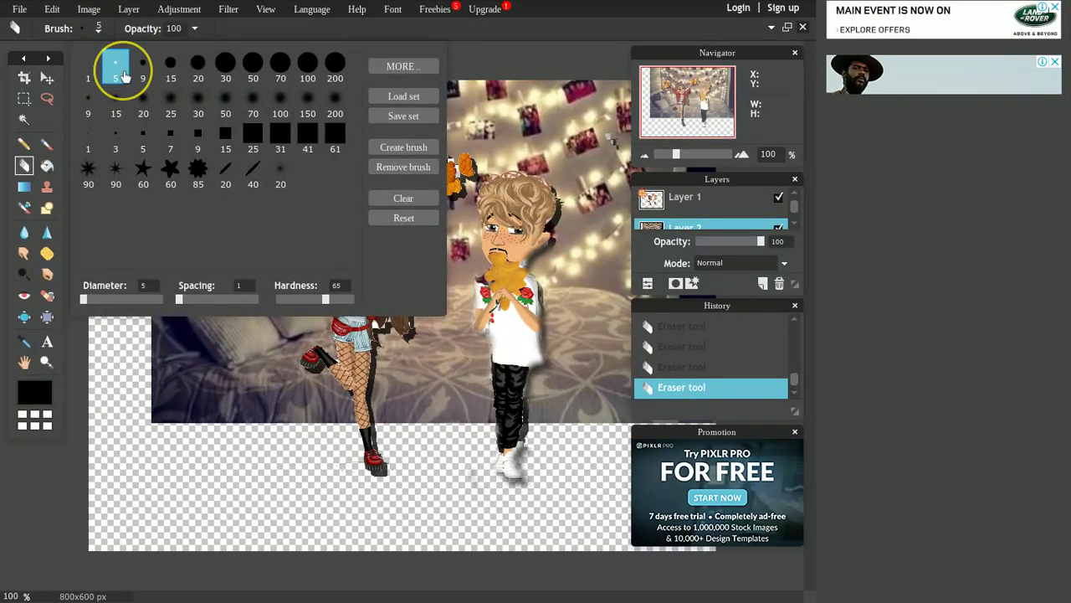
{"action": "left_click", "coordinate": [124, 320]}
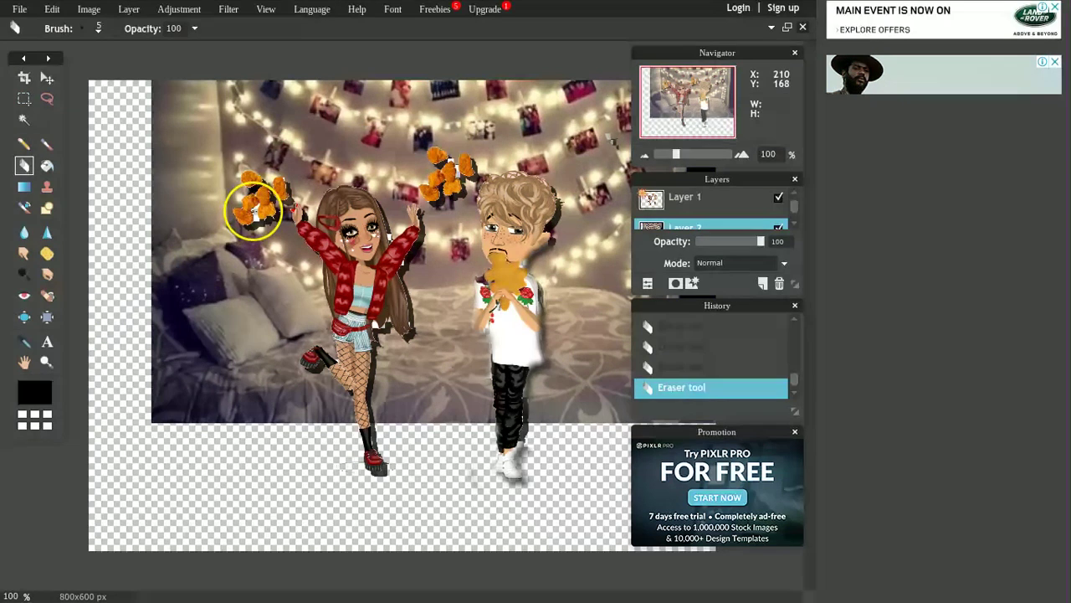
{"action": "left_click_drag", "start_coordinate": [255, 209], "coordinate": [257, 216]}
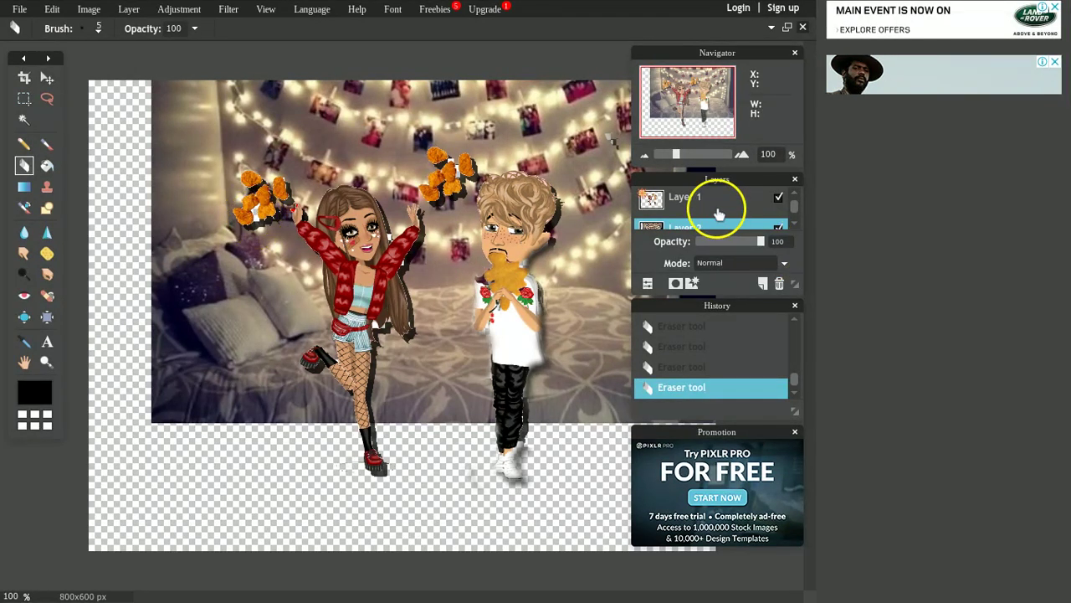
{"action": "left_click", "coordinate": [694, 196]}
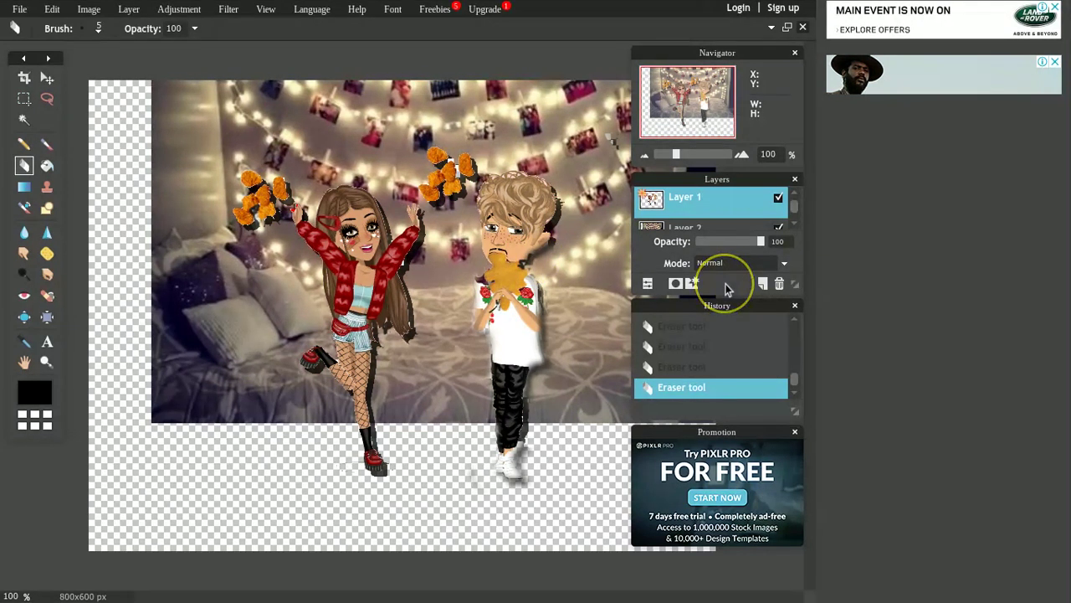
{"action": "key", "text": "ctrl+z"}
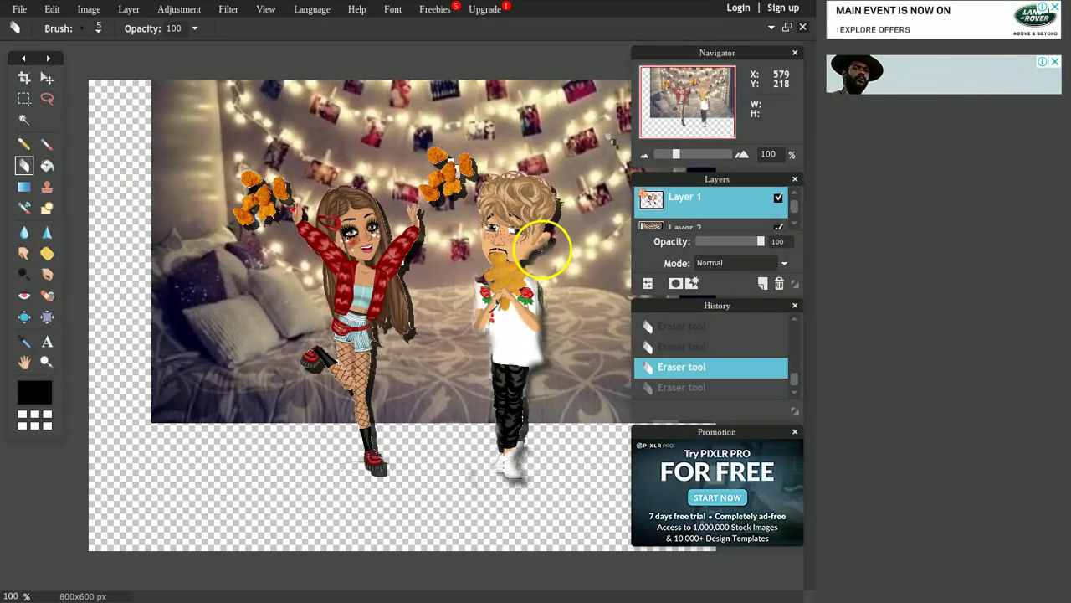
{"action": "left_click_drag", "start_coordinate": [544, 247], "coordinate": [569, 263]}
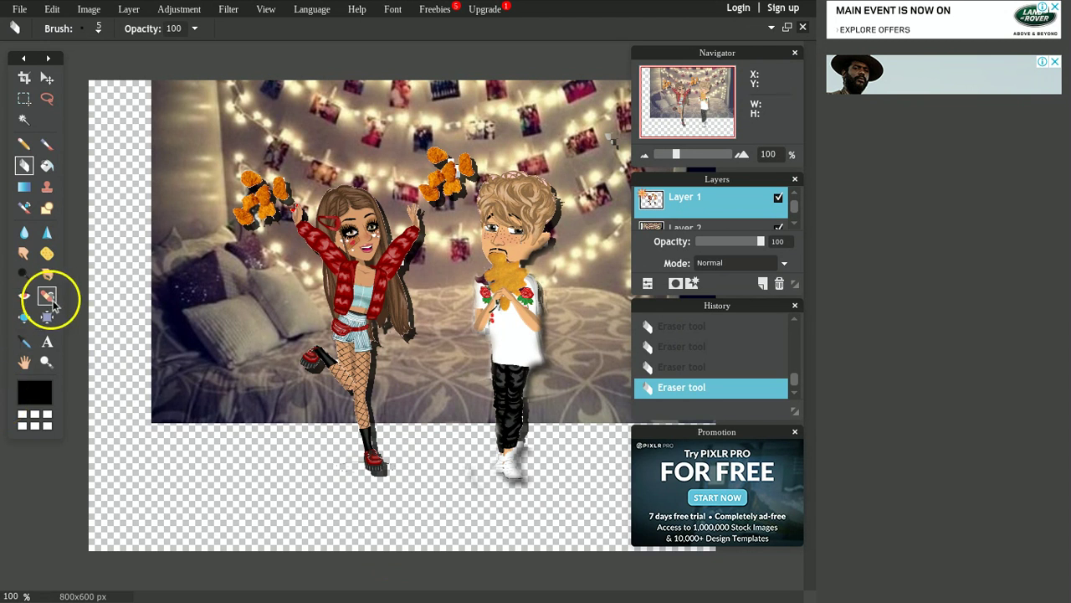
Add the text "dont throw the nuggets ;(" beside the boy.
{"action": "left_click", "coordinate": [45, 345]}
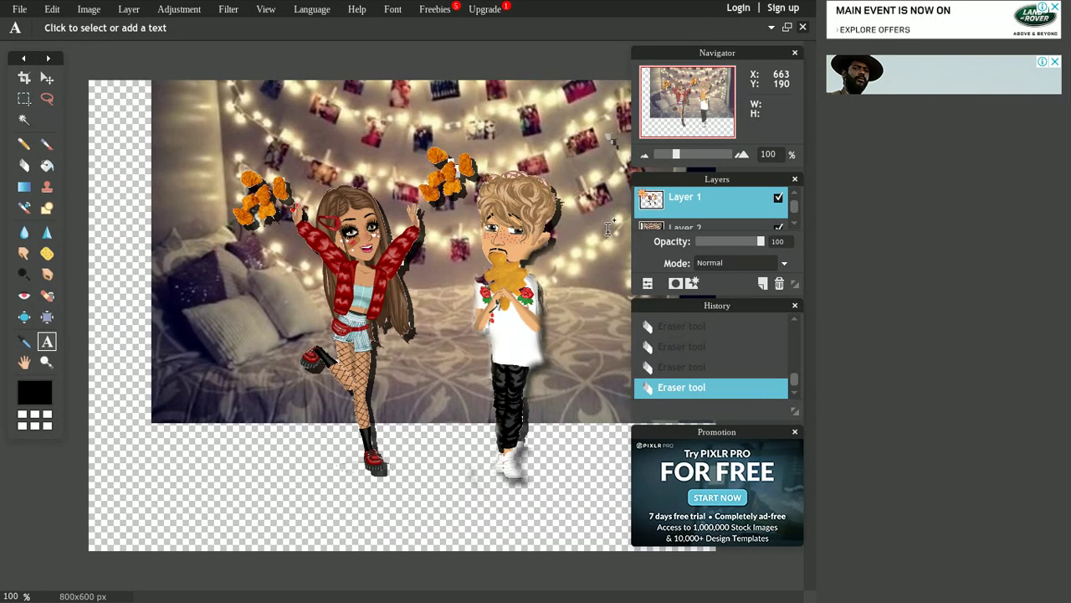
{"action": "left_click", "coordinate": [863, 10]}
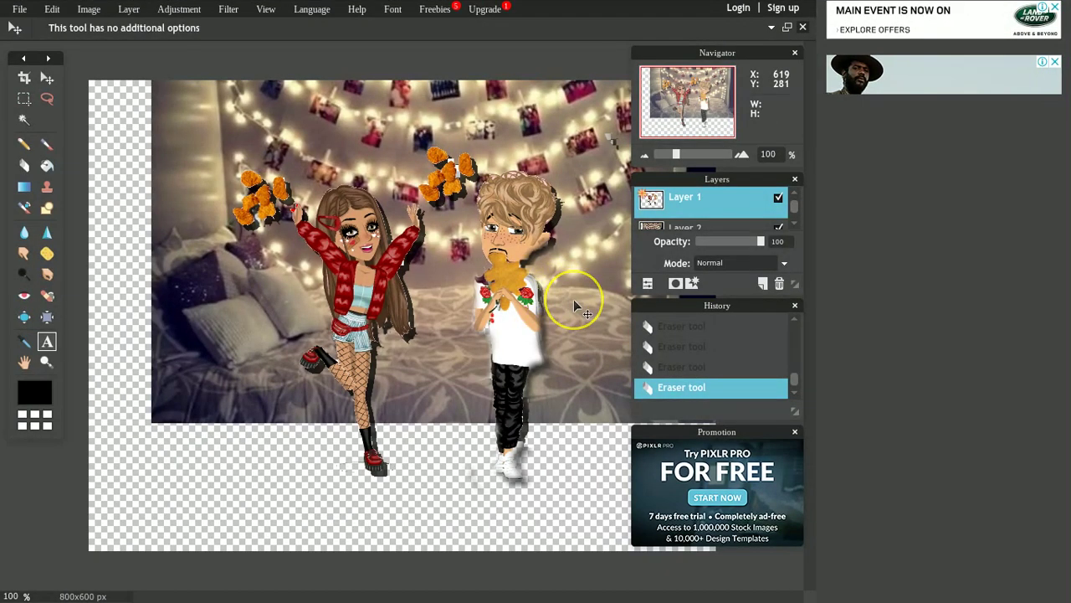
{"action": "left_click", "coordinate": [47, 341]}
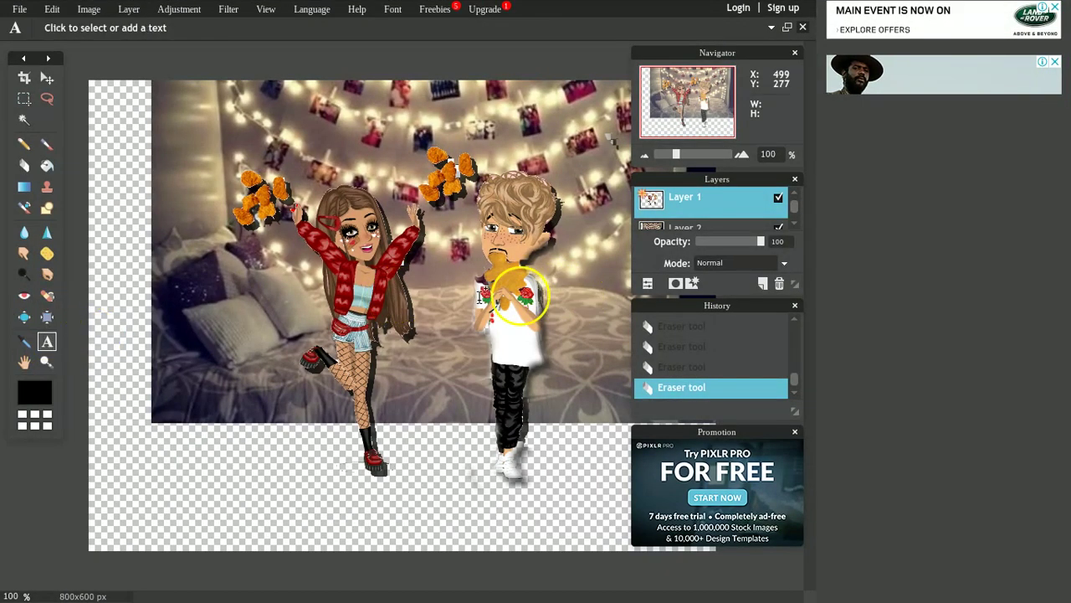
{"action": "left_click", "coordinate": [604, 309]}
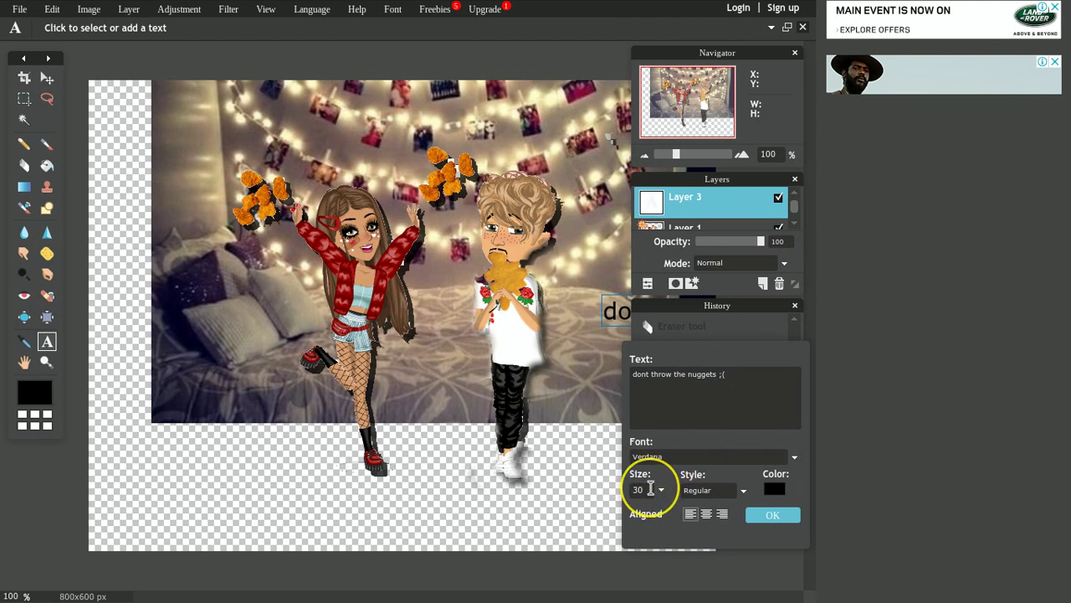
Set the text size to 15 and move the caption beside the boy's upper legs.
{"action": "left_click", "coordinate": [651, 489]}
{"action": "key", "text": "BackSpace"}
{"action": "type", "text": "15"}
{"action": "left_click_drag", "start_coordinate": [574, 299], "coordinate": [548, 390]}
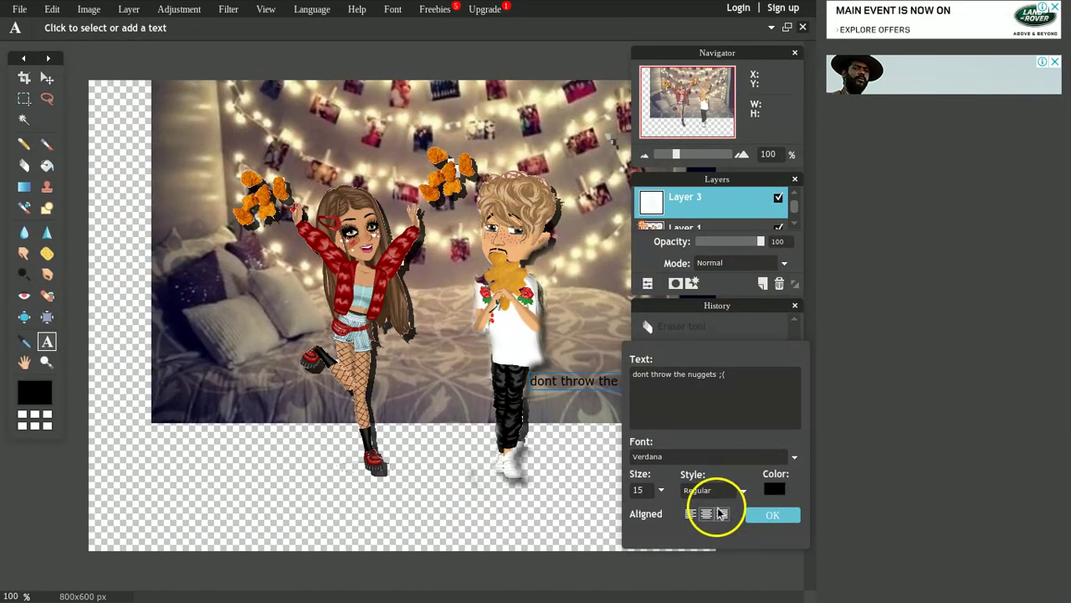
Change the caption's text color to white (ffffff).
{"action": "left_click", "coordinate": [784, 490]}
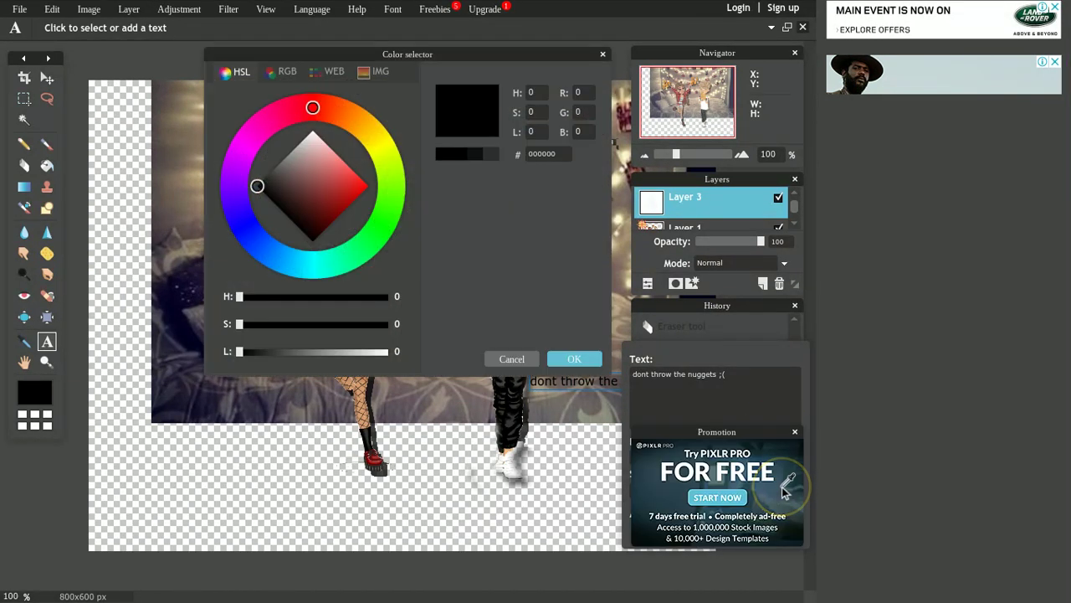
{"action": "left_click", "coordinate": [349, 117]}
{"action": "left_click_drag", "start_coordinate": [401, 46], "coordinate": [311, 12]}
{"action": "left_click_drag", "start_coordinate": [257, 186], "coordinate": [311, 130]}
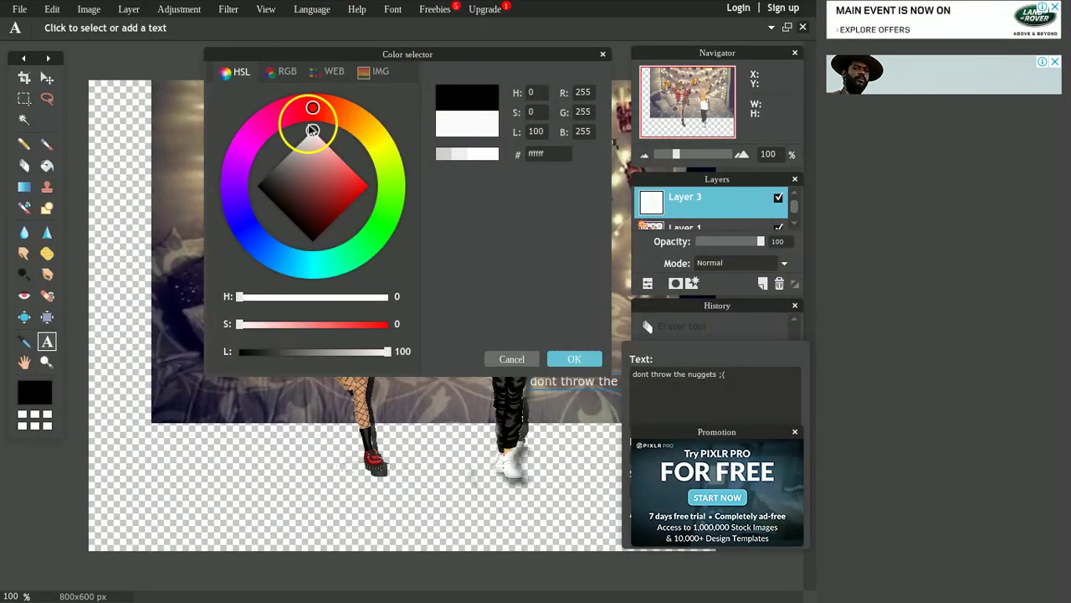
{"action": "left_click", "coordinate": [583, 362]}
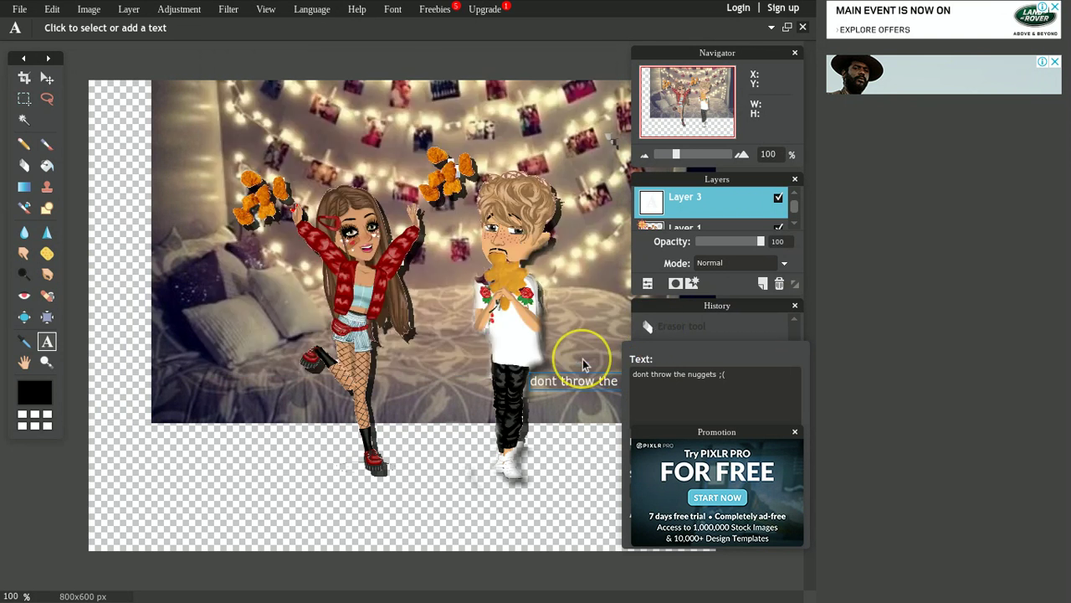
{"action": "left_click", "coordinate": [797, 431]}
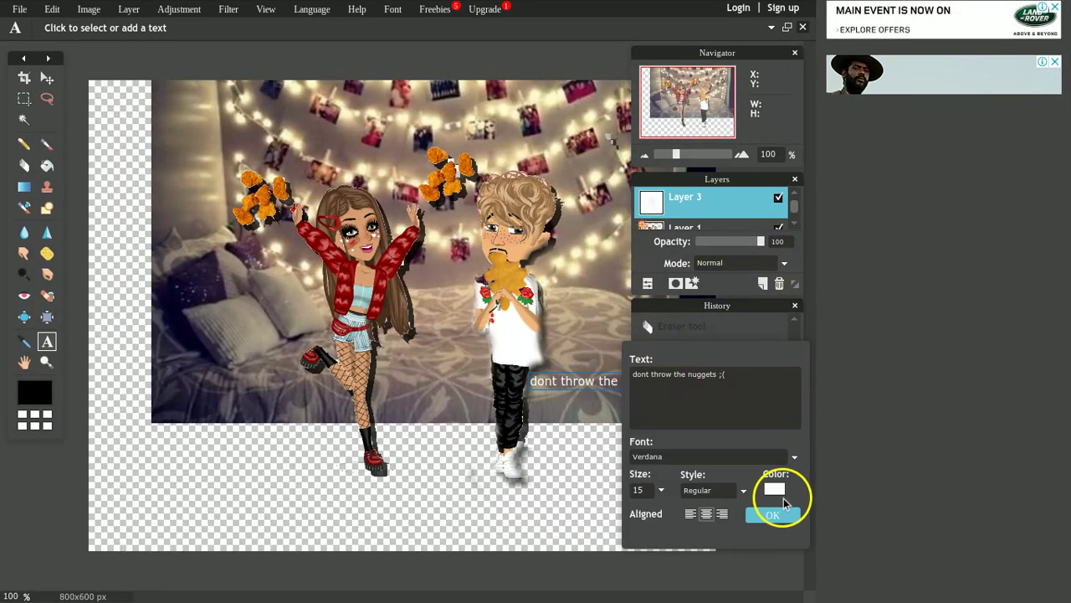
Set the caption's font to Arimo and confirm the text.
{"action": "left_click", "coordinate": [744, 456]}
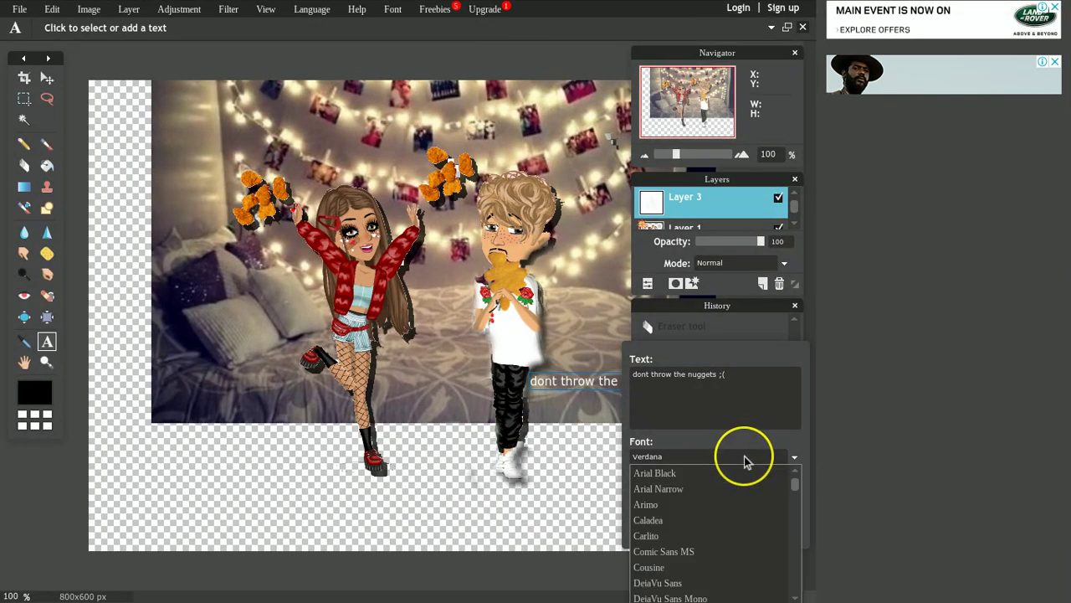
{"action": "left_click", "coordinate": [700, 505]}
{"action": "left_click", "coordinate": [775, 510]}
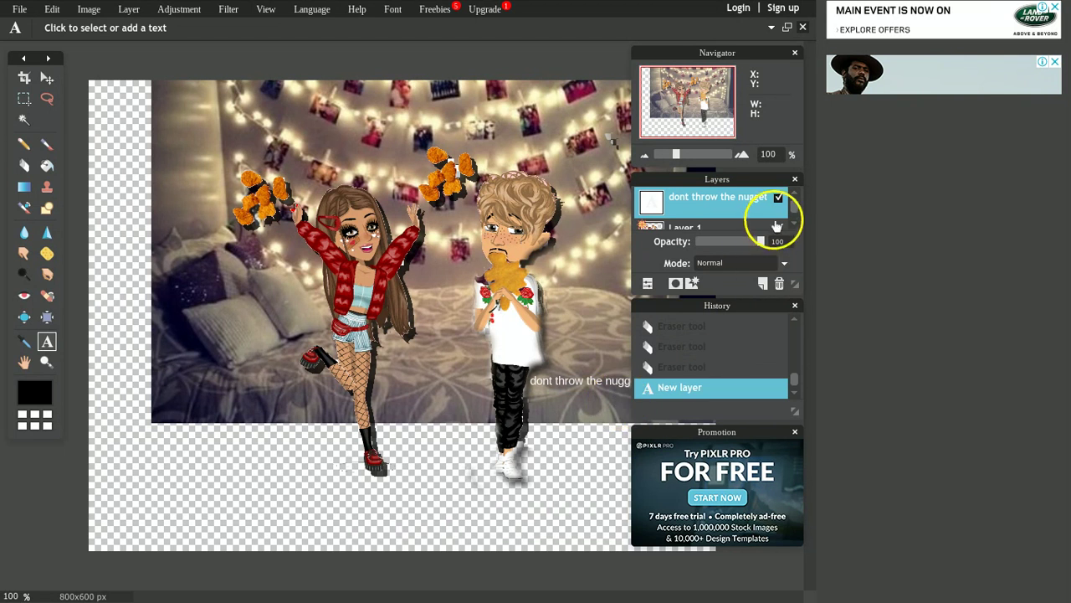
Move the "dont throw the nuggets ;(" caption up beside the boy's shoulder and confirm the text.
{"action": "left_click", "coordinate": [536, 380]}
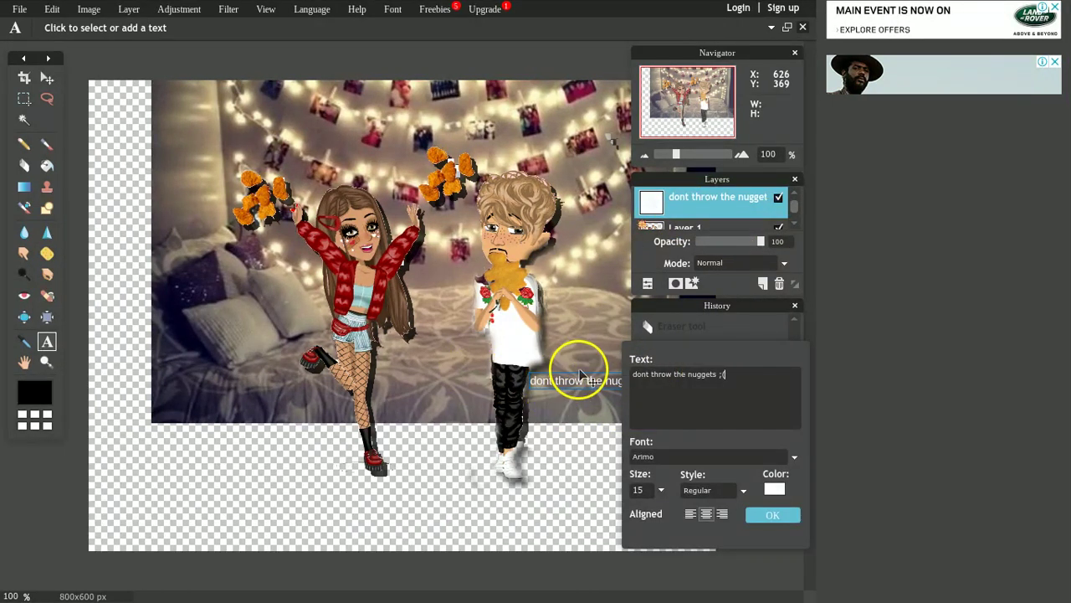
{"action": "left_click_drag", "start_coordinate": [575, 382], "coordinate": [580, 271]}
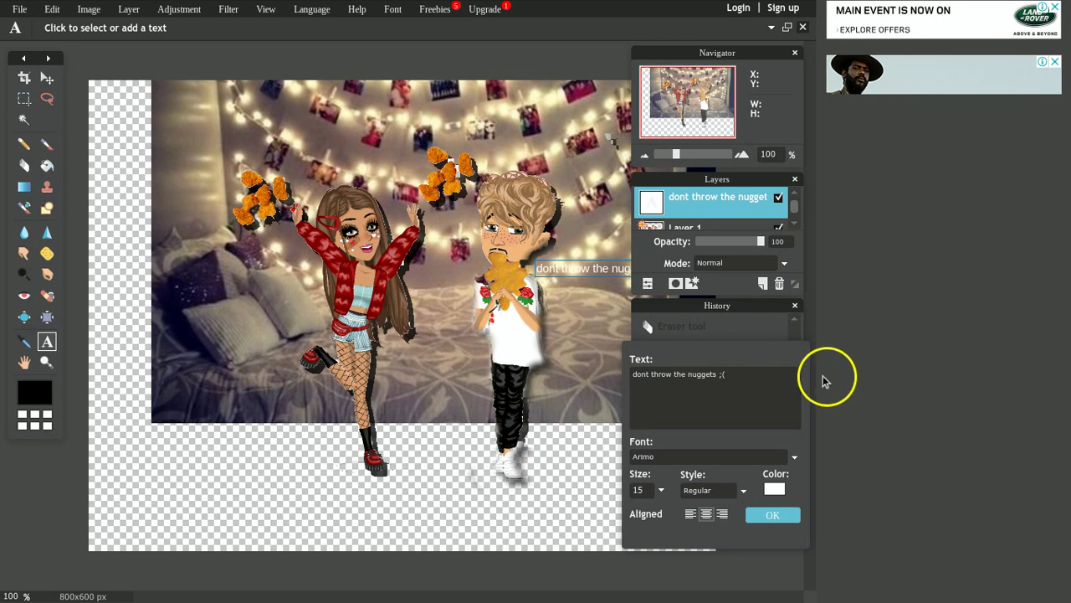
{"action": "left_click", "coordinate": [770, 518]}
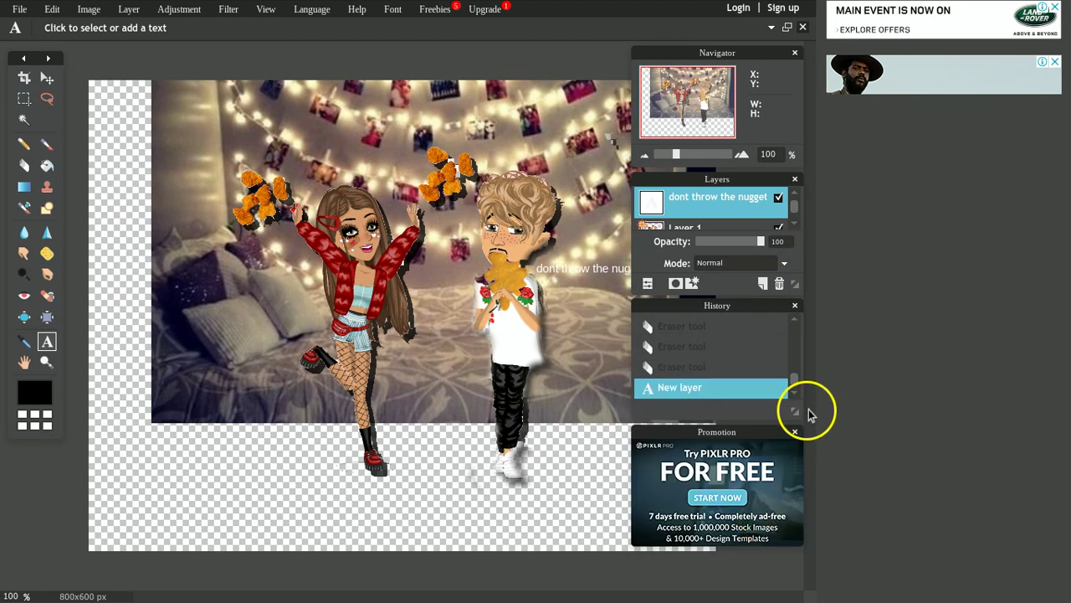
Close the Promotion and History panels covering the canvas.
{"action": "left_click", "coordinate": [795, 433]}
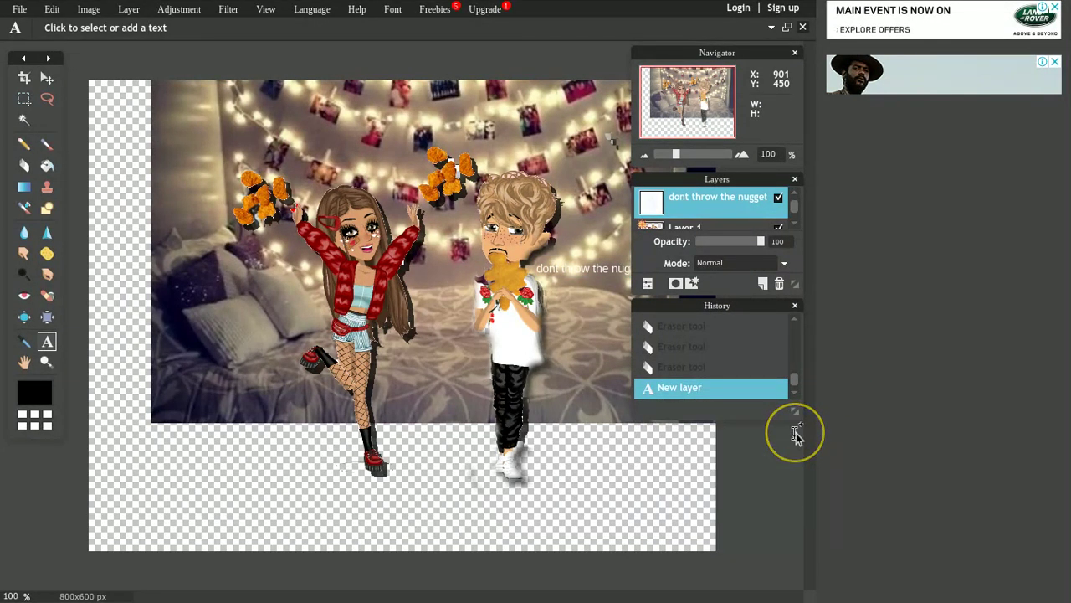
{"action": "left_click", "coordinate": [795, 306]}
{"action": "left_click", "coordinate": [796, 308]}
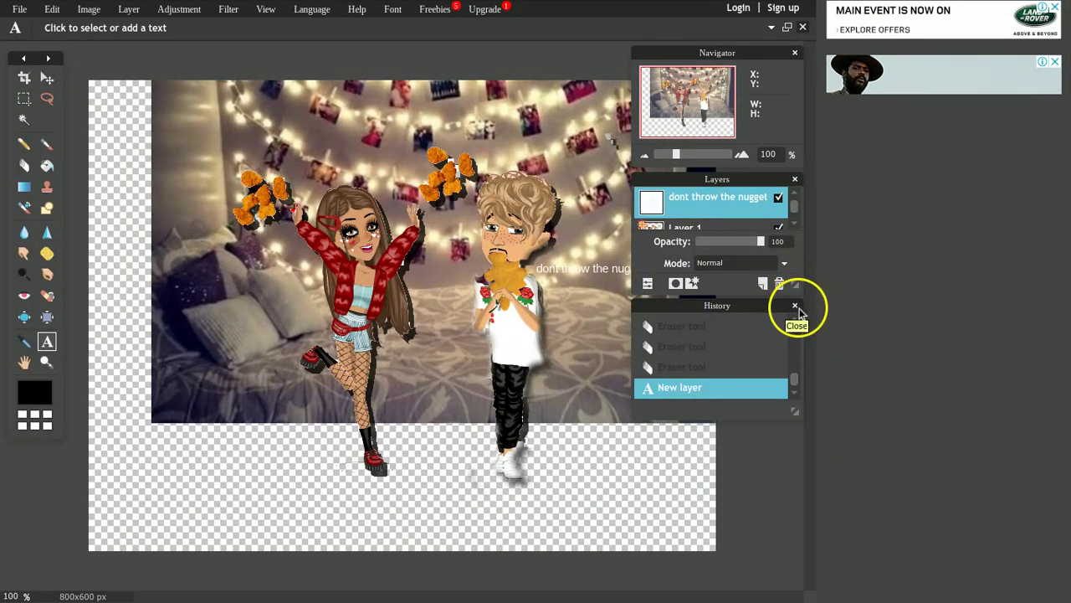
{"action": "left_click", "coordinate": [799, 310]}
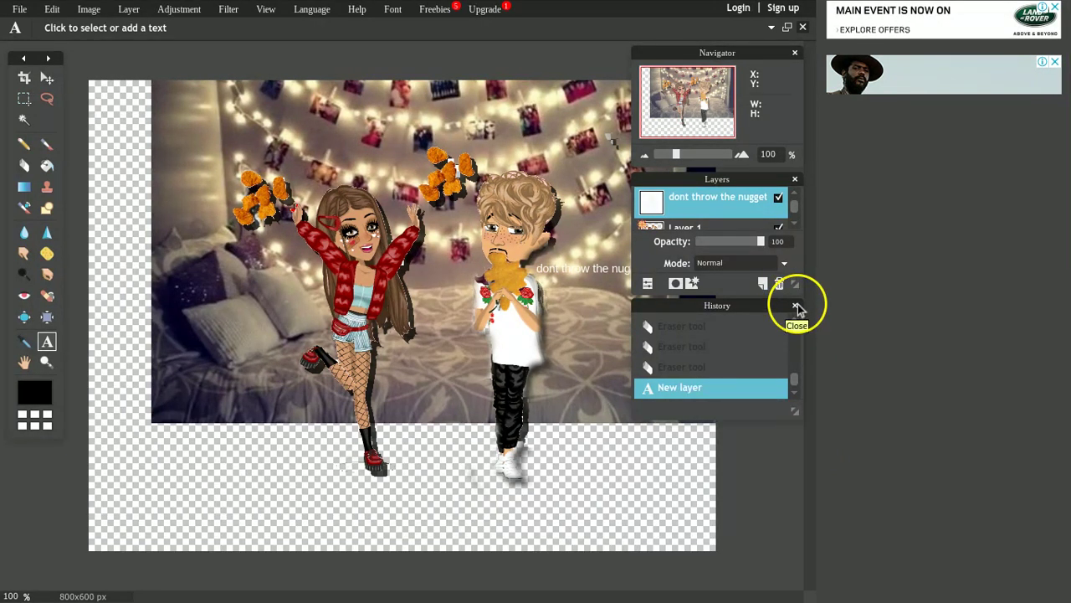
{"action": "left_click", "coordinate": [796, 307]}
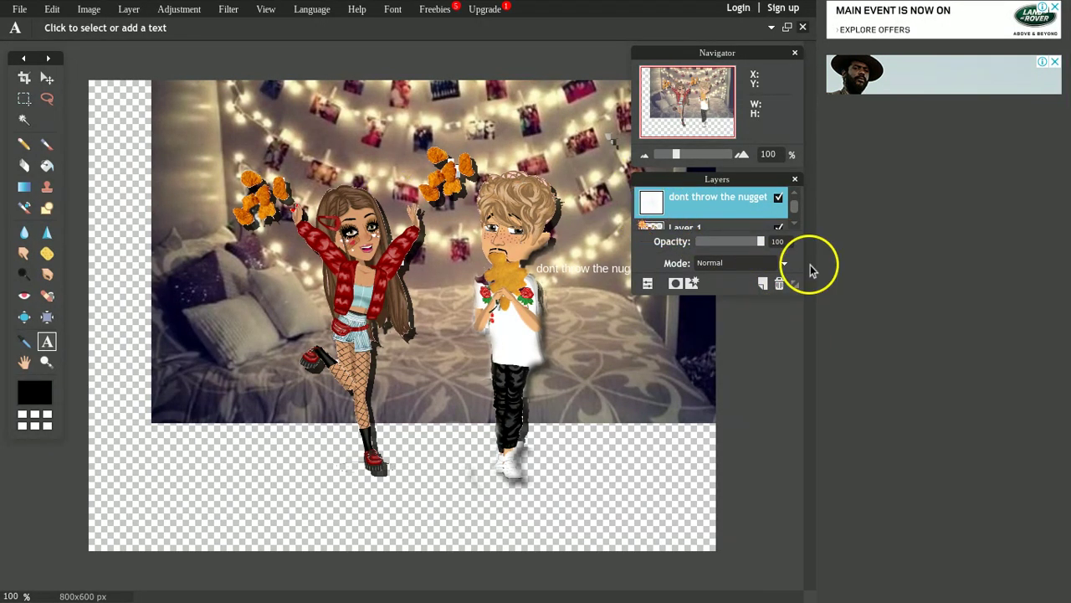
{"action": "left_click", "coordinate": [675, 234]}
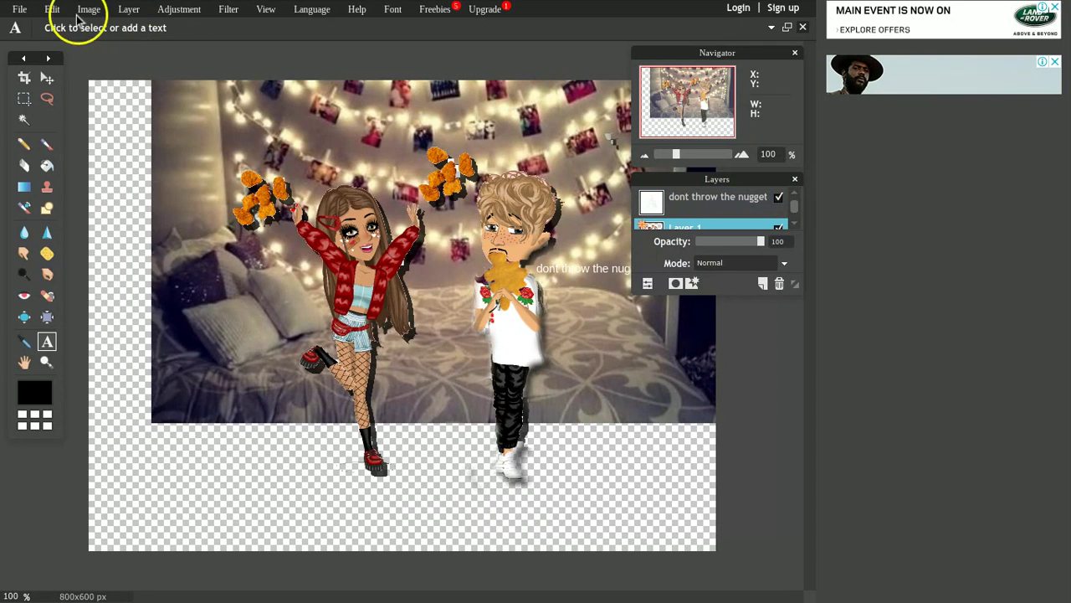
{"action": "left_click", "coordinate": [52, 9]}
{"action": "left_click", "coordinate": [129, 128]}
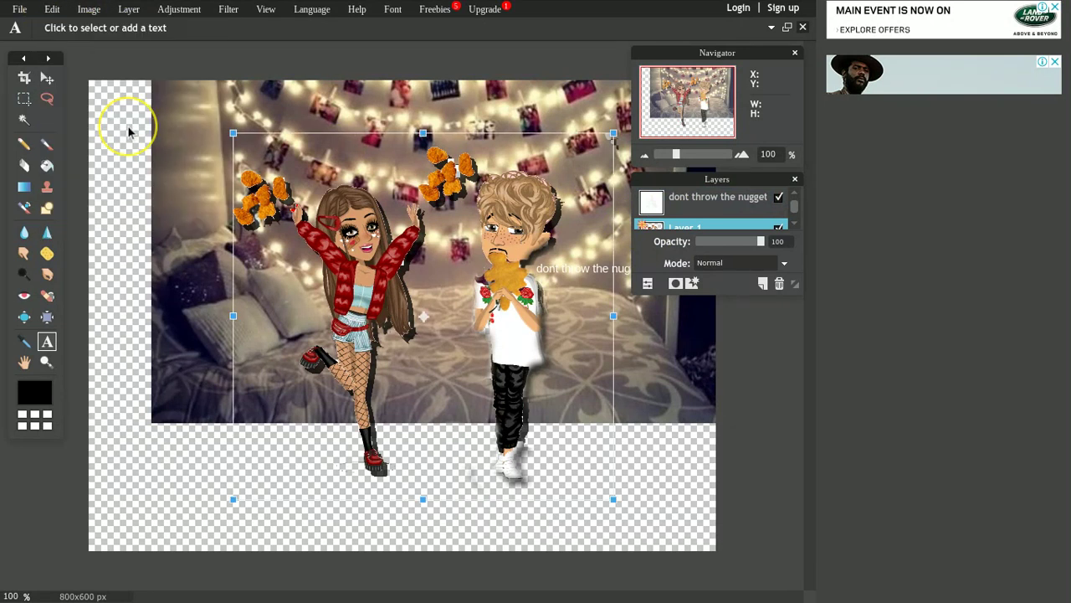
{"action": "left_click", "coordinate": [575, 112]}
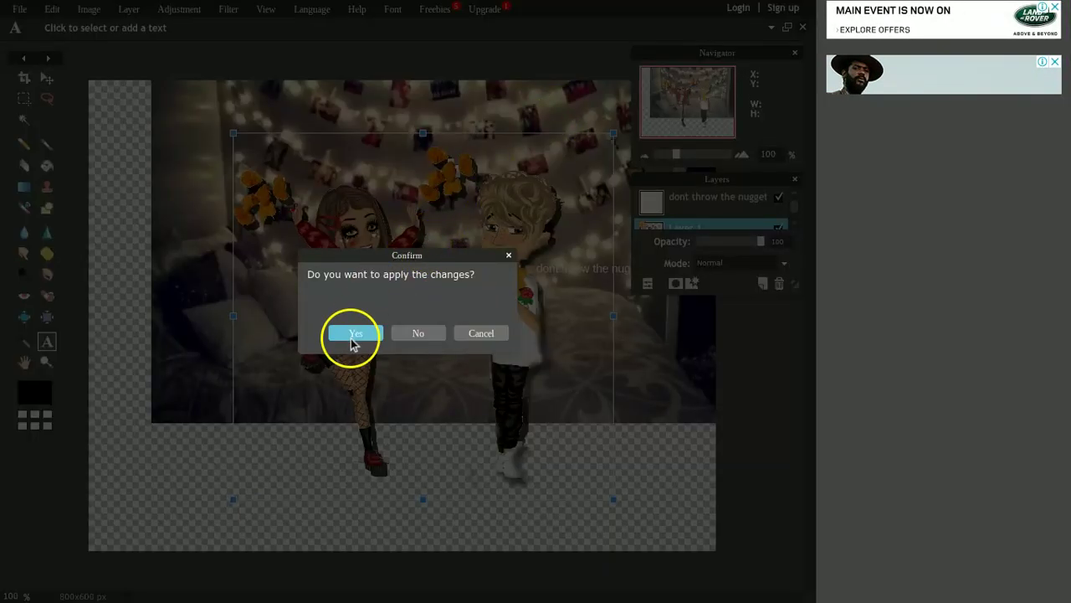
{"action": "left_click", "coordinate": [353, 333]}
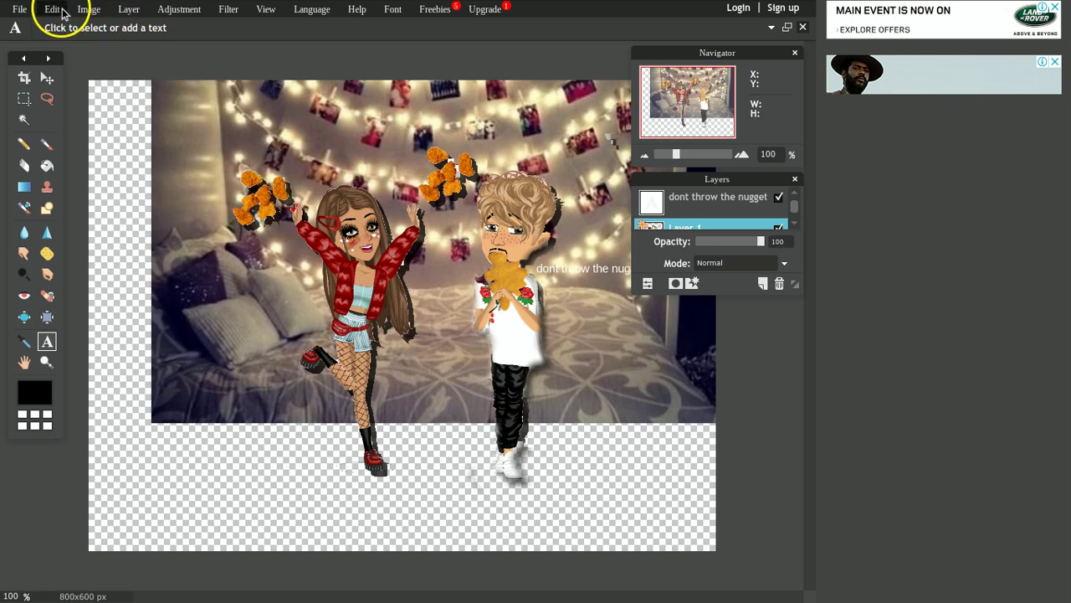
{"action": "left_click", "coordinate": [126, 10]}
{"action": "left_click", "coordinate": [143, 78]}
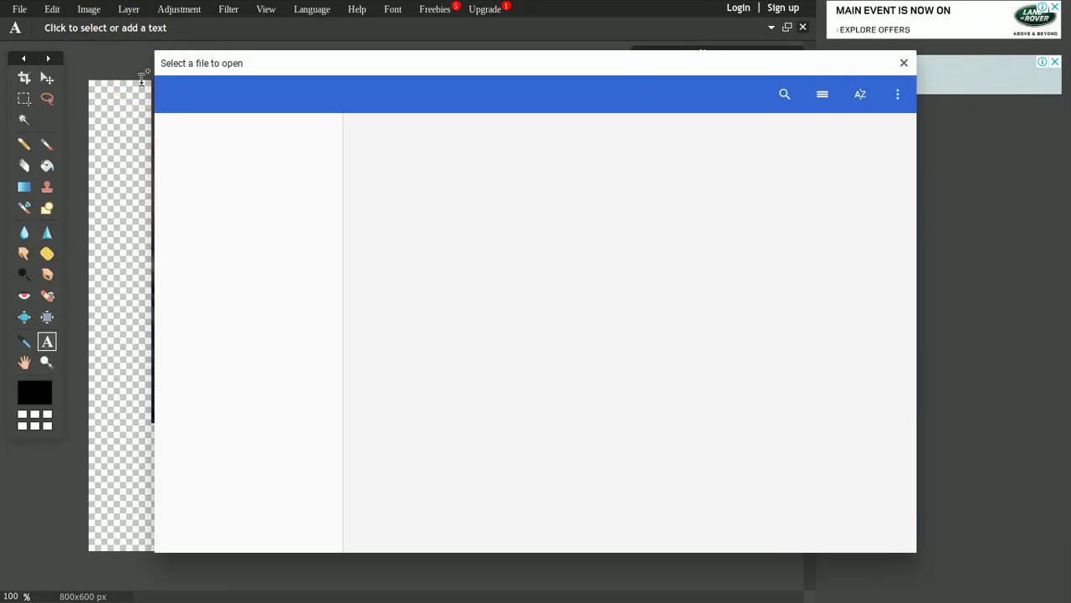
{"action": "left_click", "coordinate": [904, 63]}
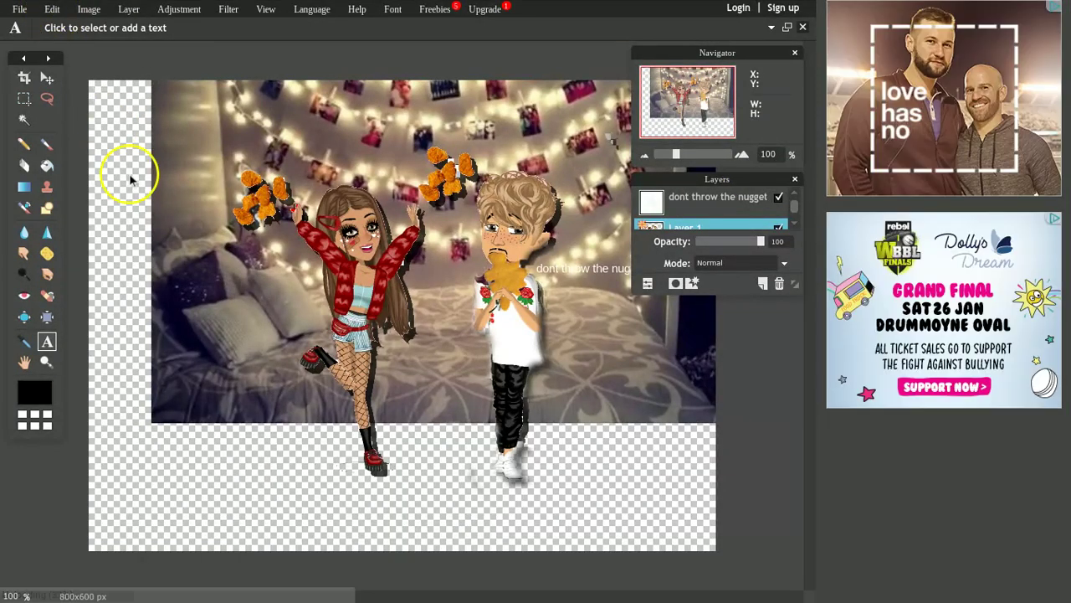
{"action": "left_click", "coordinate": [52, 10]}
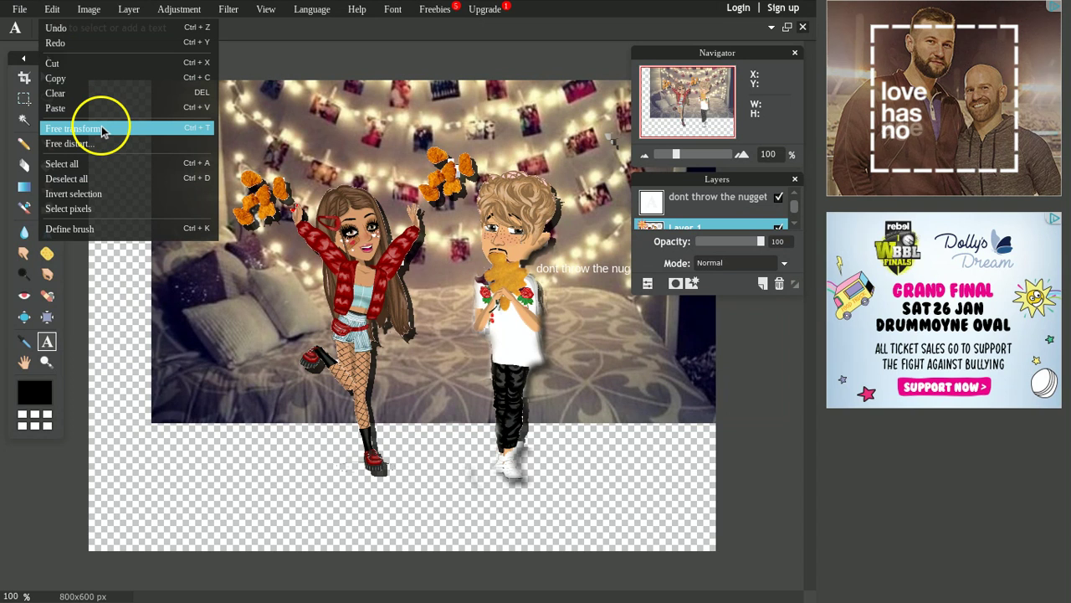
{"action": "left_click", "coordinate": [103, 128]}
{"action": "left_click", "coordinate": [477, 117]}
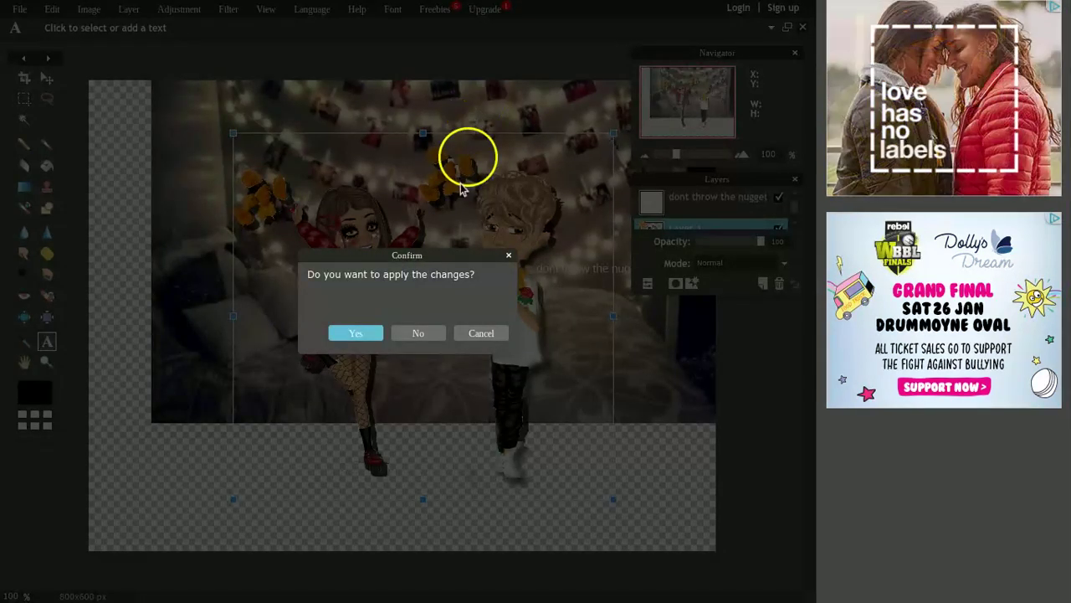
{"action": "left_click", "coordinate": [355, 333]}
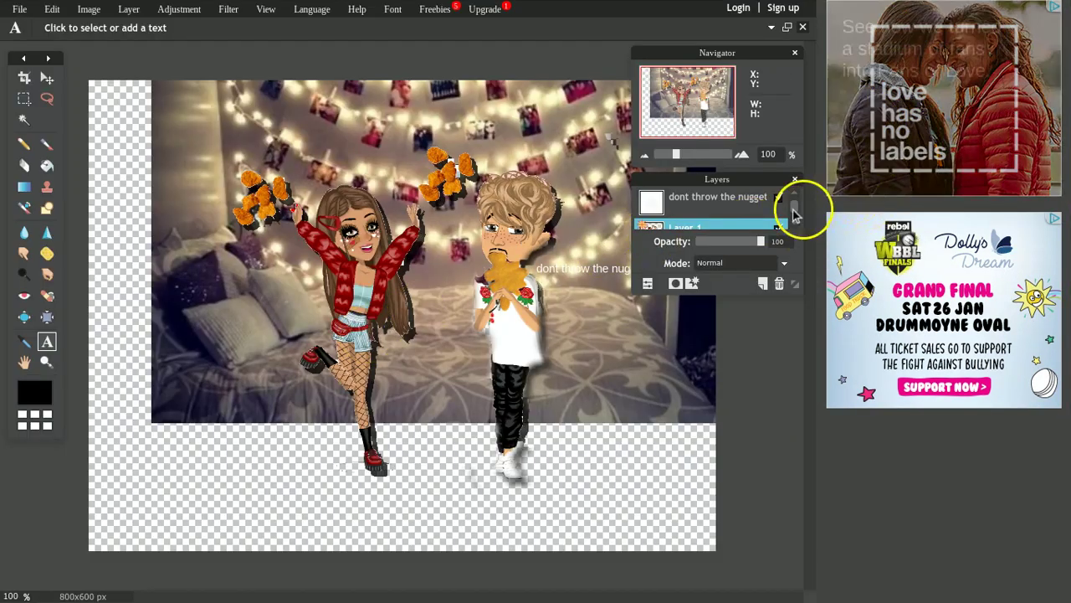
{"action": "scroll", "coordinate": [796, 217], "scroll_direction": "down", "scroll_amount": 1}
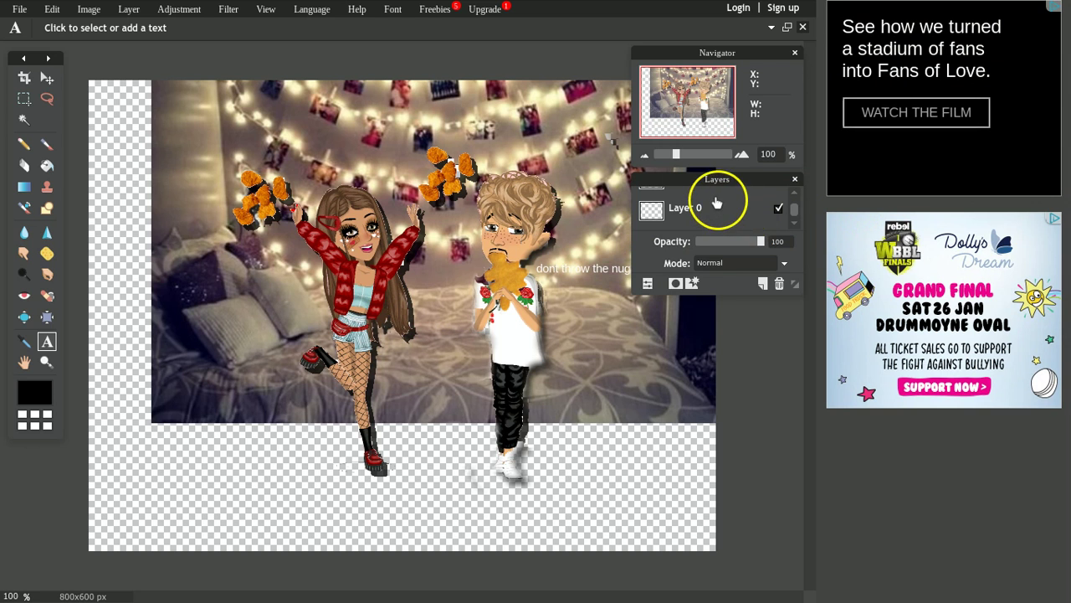
{"action": "scroll", "coordinate": [795, 201], "scroll_direction": "up", "scroll_amount": 1}
{"action": "left_click", "coordinate": [774, 202]}
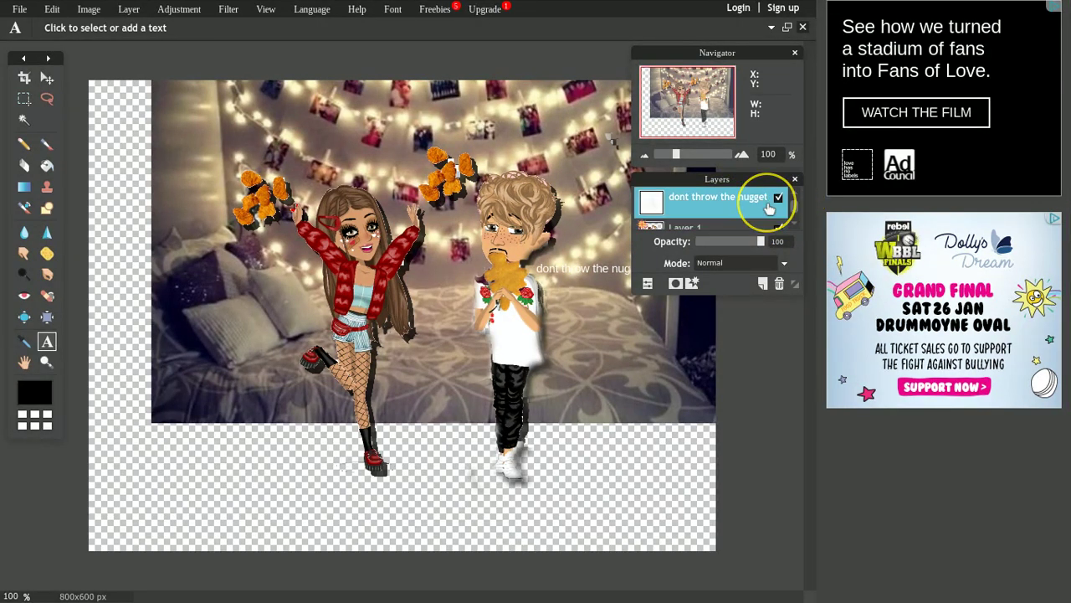
{"action": "left_click", "coordinate": [51, 10]}
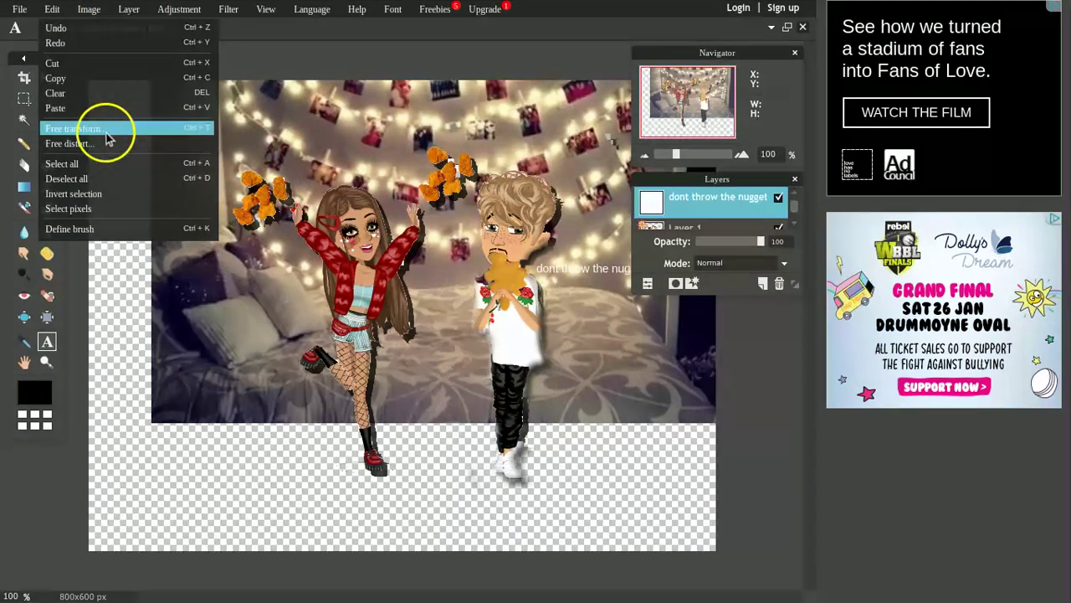
{"action": "left_click", "coordinate": [101, 141]}
{"action": "left_click", "coordinate": [50, 9]}
{"action": "left_click", "coordinate": [89, 109]}
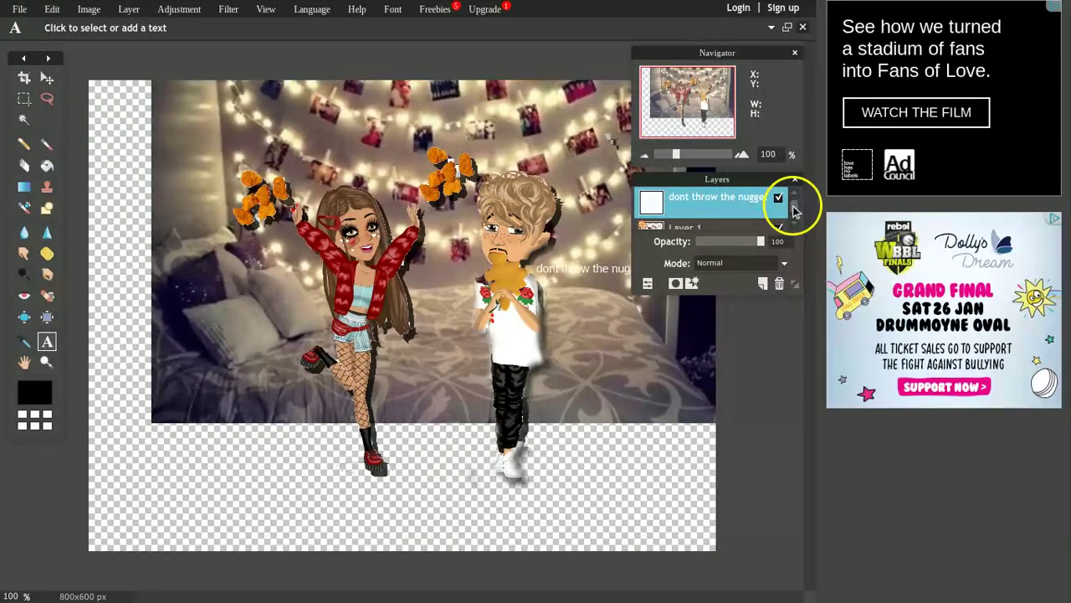
Free-transform the bedroom background on Layer 2, shifting it slightly right and up, and apply the change.
{"action": "left_click_drag", "start_coordinate": [796, 204], "coordinate": [782, 287]}
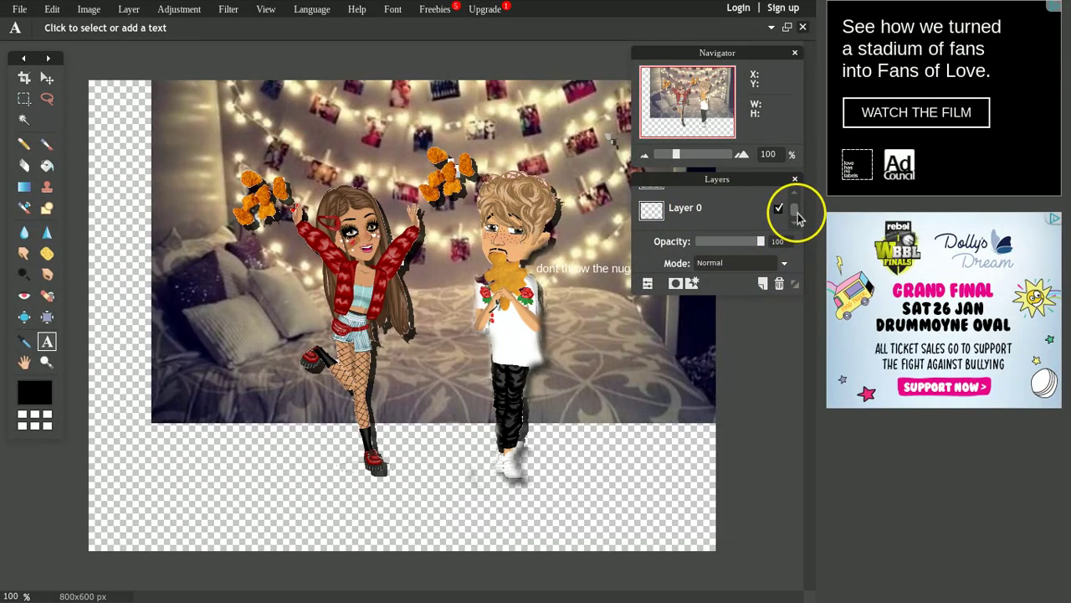
{"action": "scroll", "coordinate": [797, 216], "scroll_direction": "up", "scroll_amount": 5}
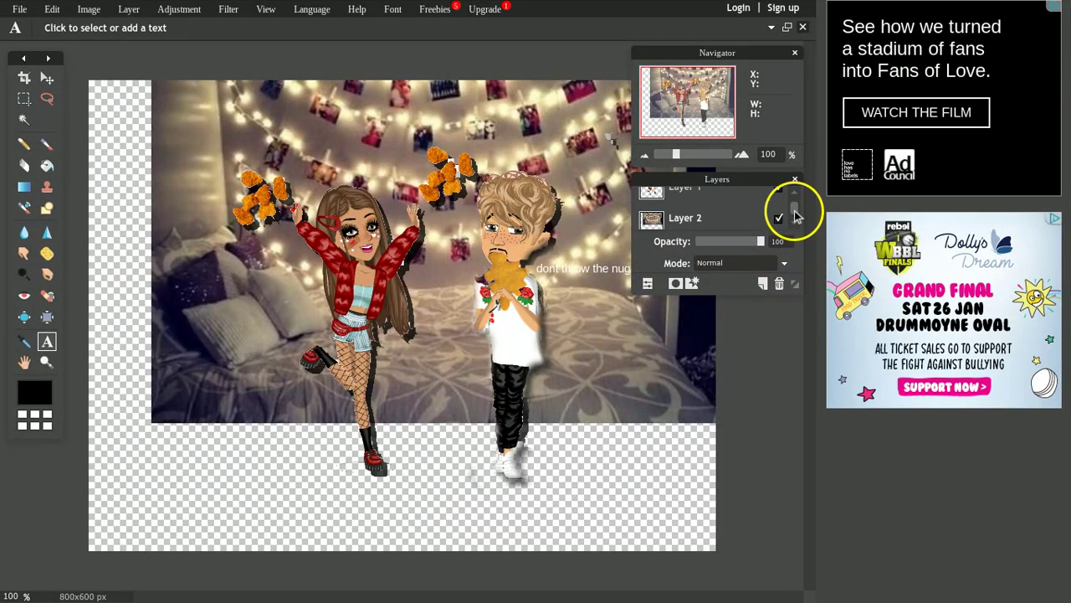
{"action": "left_click", "coordinate": [697, 220]}
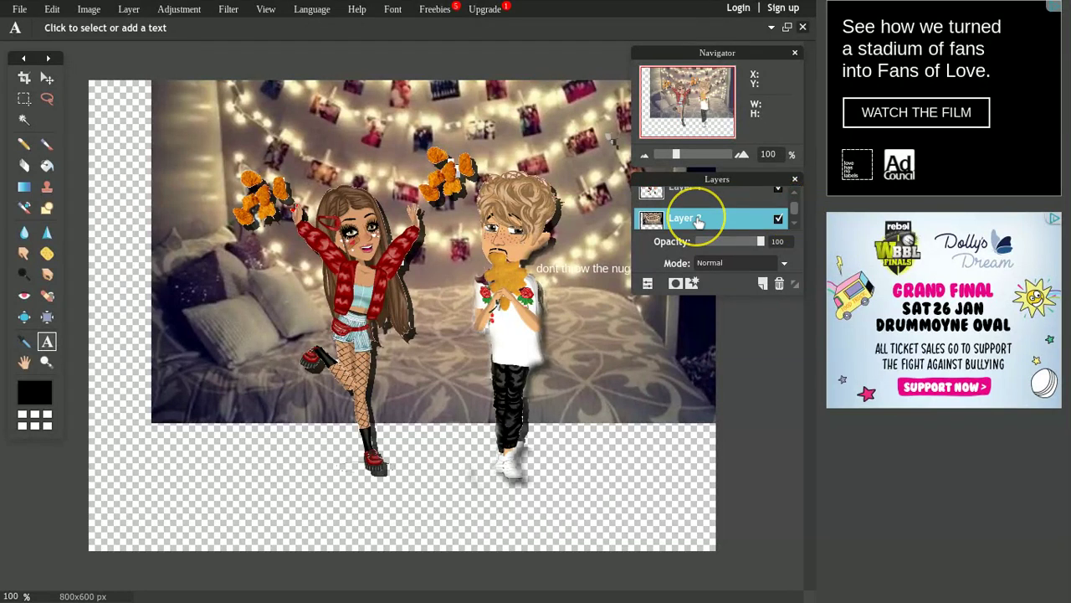
{"action": "left_click", "coordinate": [57, 12]}
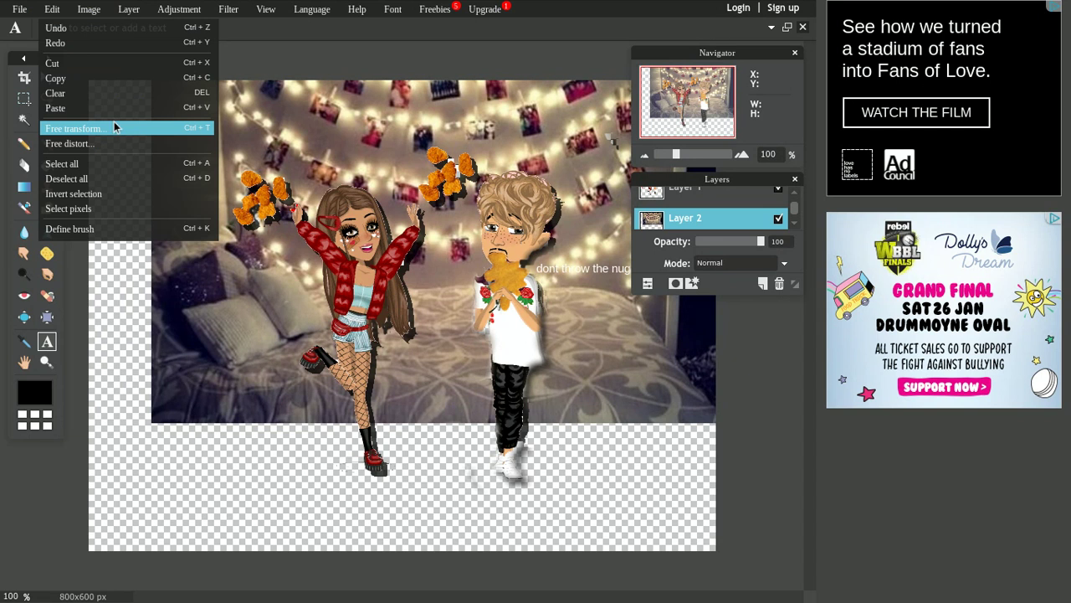
{"action": "left_click", "coordinate": [115, 127]}
{"action": "mouse_move", "coordinate": [693, 358]}
{"action": "left_mouse_down"}
{"action": "mouse_move", "coordinate": [692, 410]}
{"action": "mouse_move", "coordinate": [685, 365]}
{"action": "mouse_move", "coordinate": [708, 350]}
{"action": "mouse_move", "coordinate": [701, 360]}
{"action": "mouse_move", "coordinate": [698, 351]}
{"action": "left_mouse_up"}
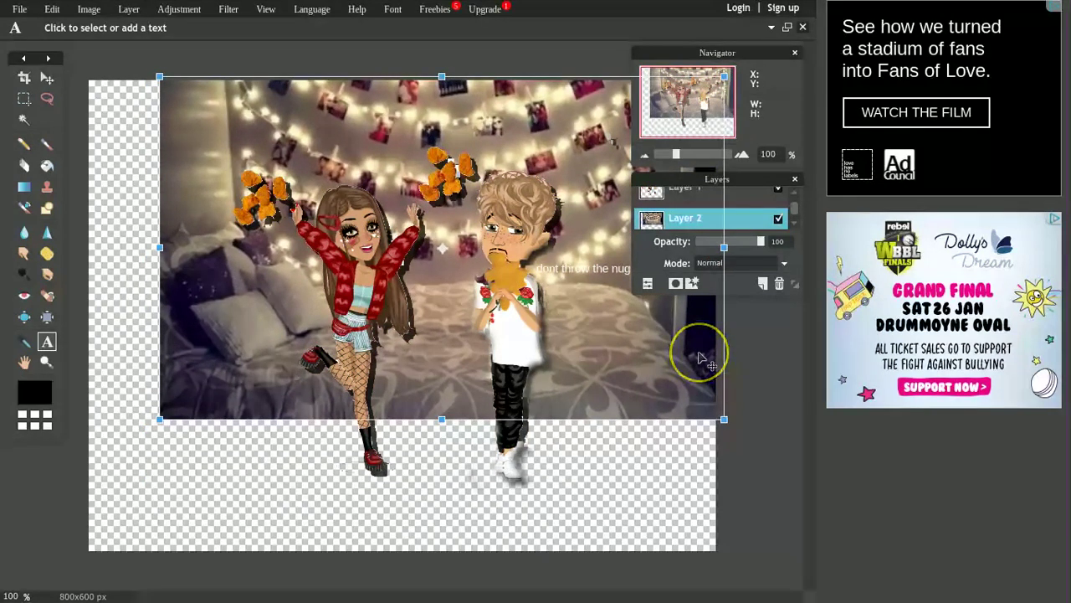
{"action": "left_click", "coordinate": [634, 453]}
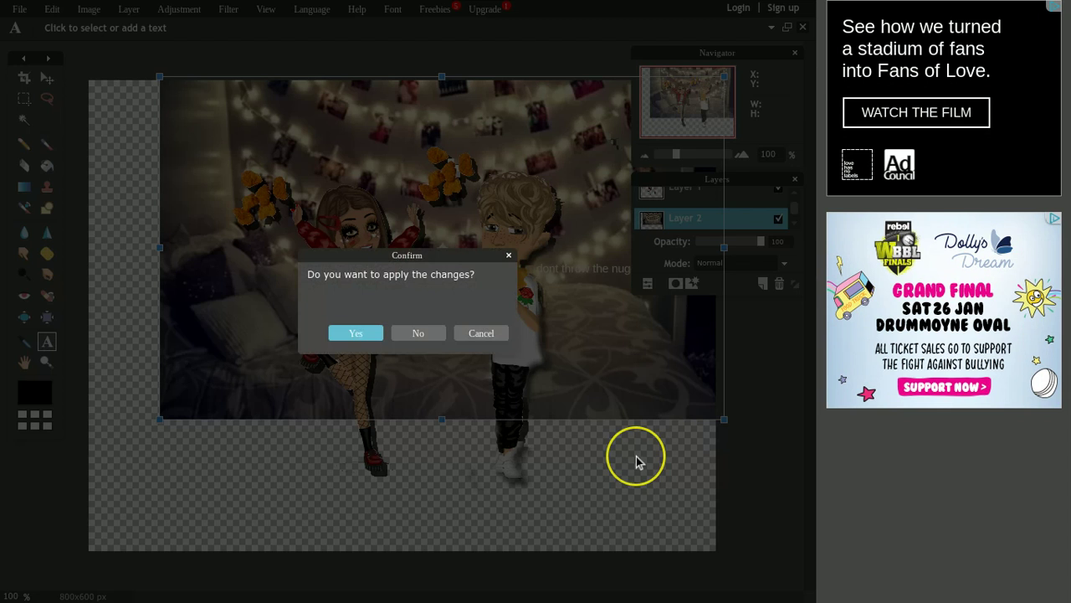
{"action": "left_click", "coordinate": [358, 334]}
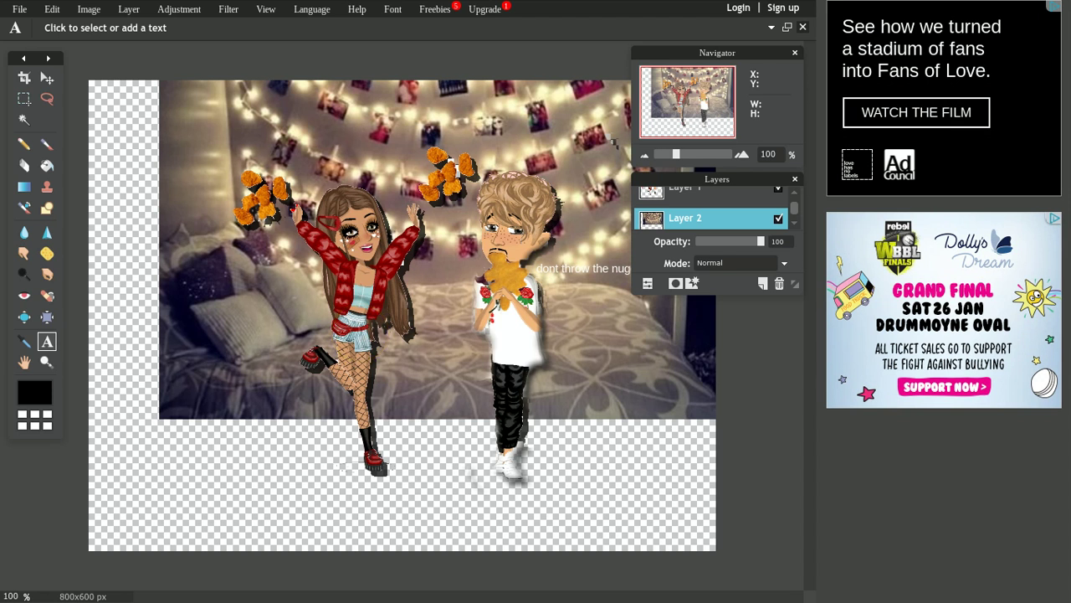
{"action": "left_click", "coordinate": [361, 335]}
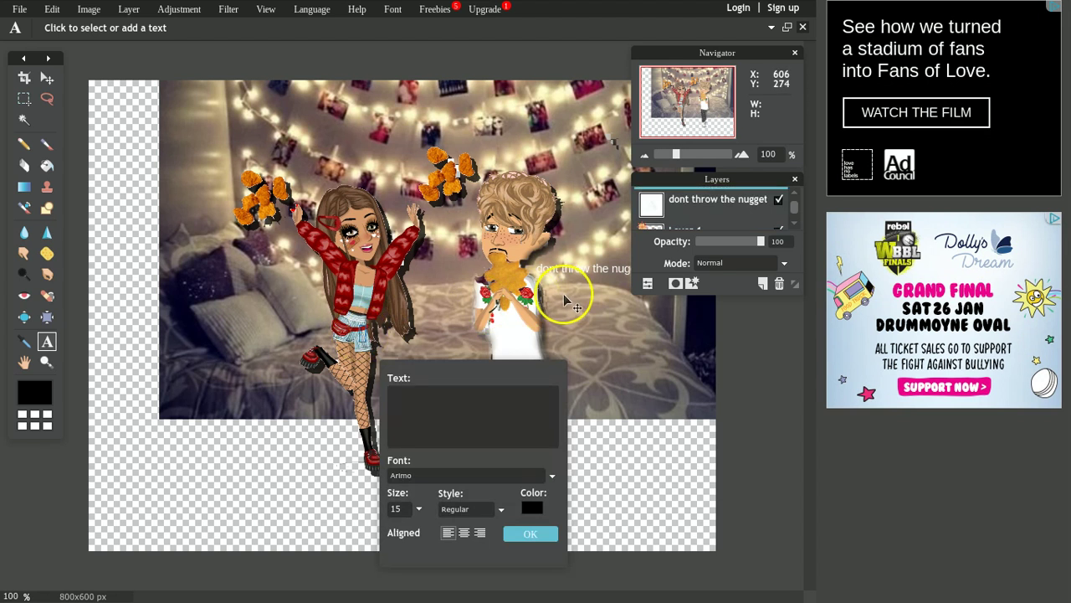
{"action": "left_click", "coordinate": [546, 534]}
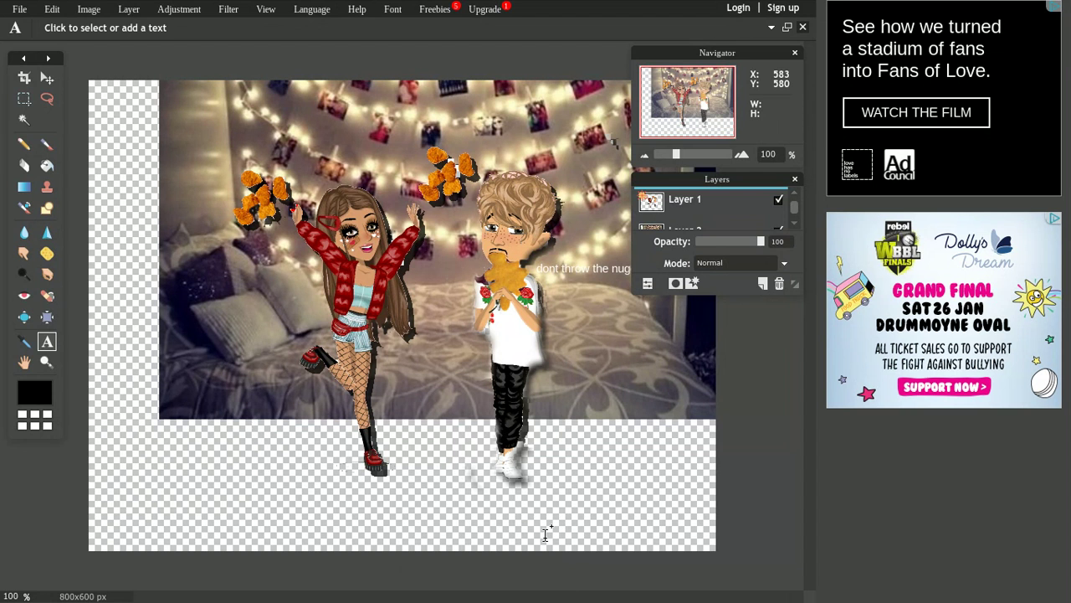
{"action": "scroll", "coordinate": [742, 203], "scroll_direction": "up", "scroll_amount": 1}
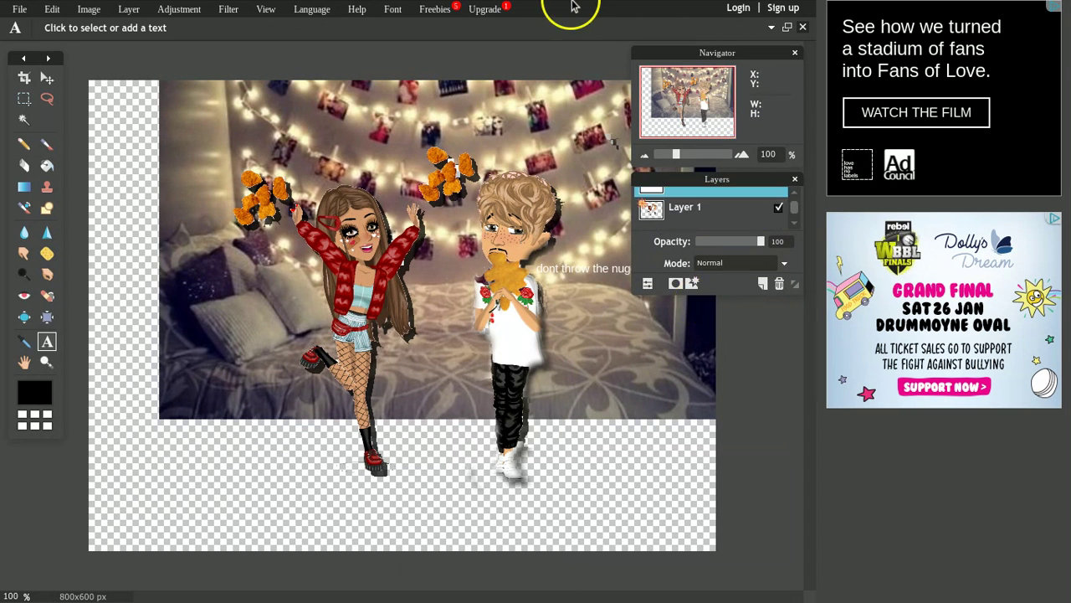
Close the Layers and Navigator panels to uncover the whole image.
{"action": "mouse_move", "coordinate": [573, 6]}
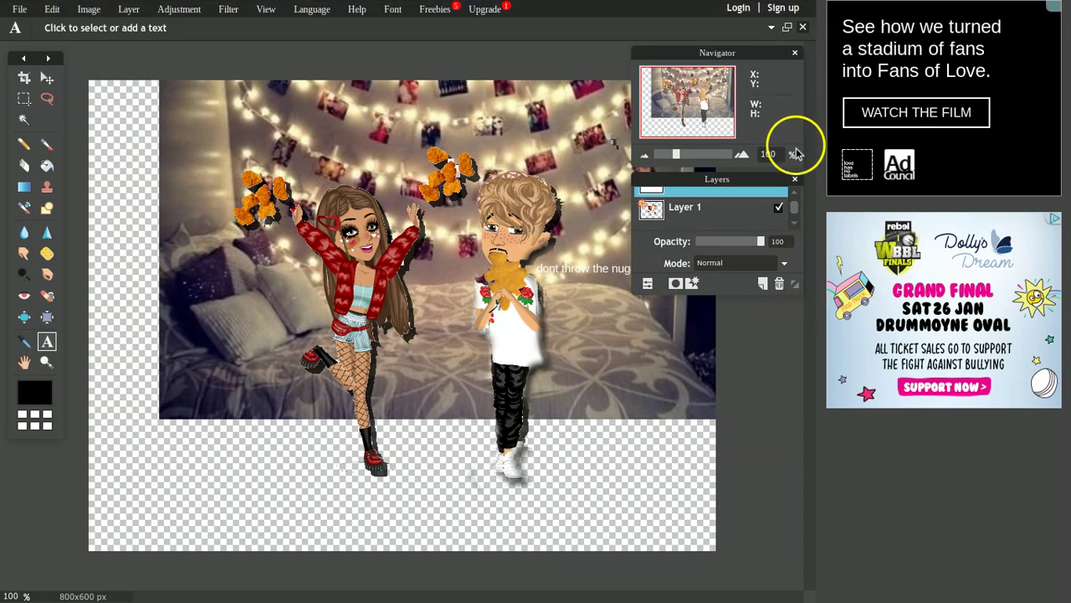
{"action": "left_click", "coordinate": [794, 179]}
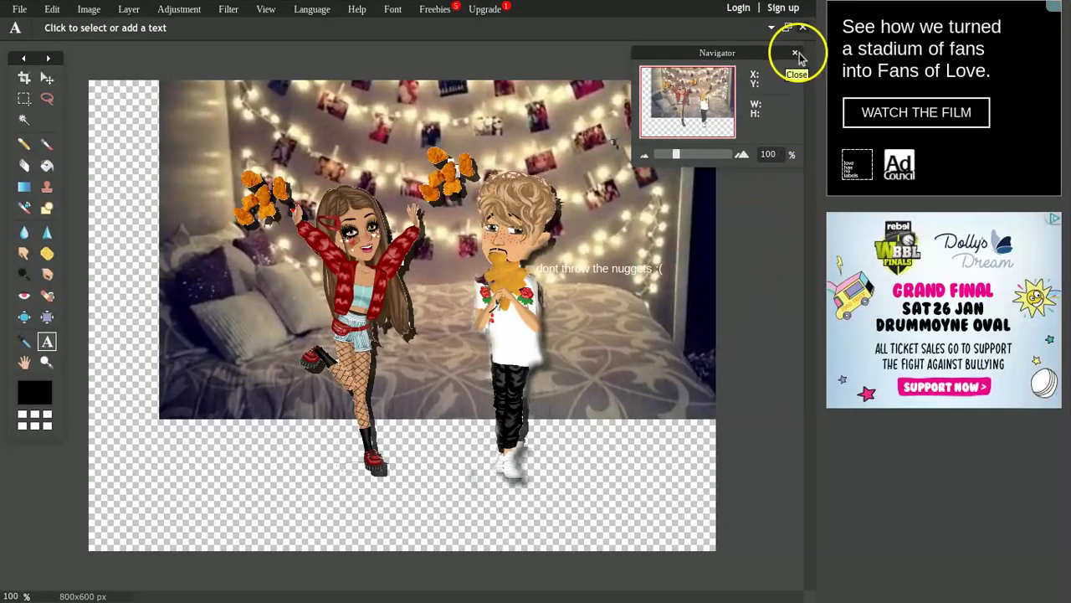
{"action": "left_click", "coordinate": [796, 52]}
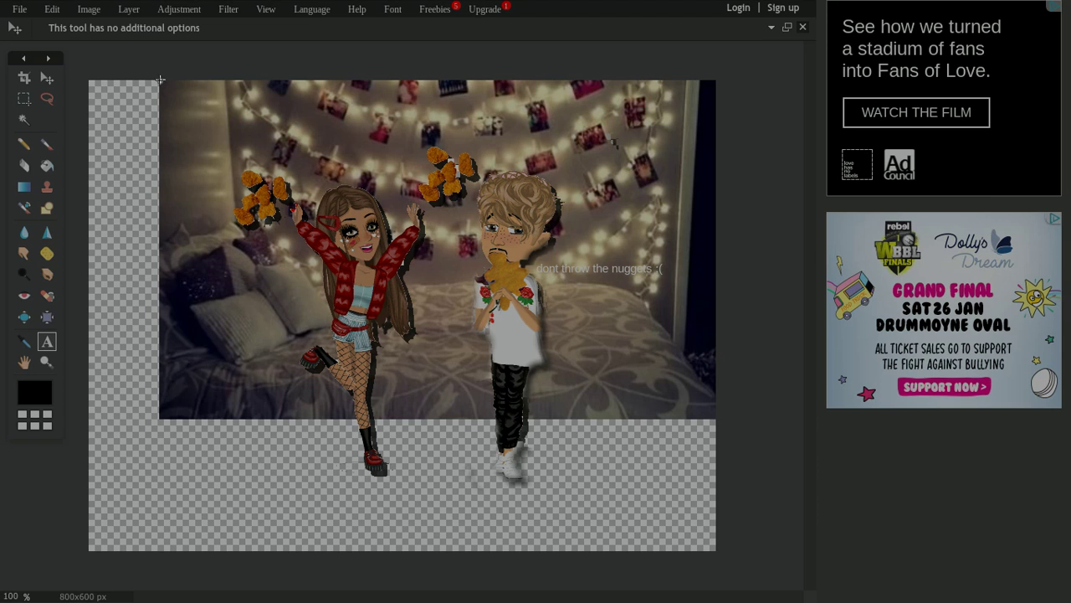
Take a screenshot of only the bedroom background area with both characters and the caption, and dismiss the notification.
{"action": "left_click_drag", "start_coordinate": [164, 100], "coordinate": [717, 417]}
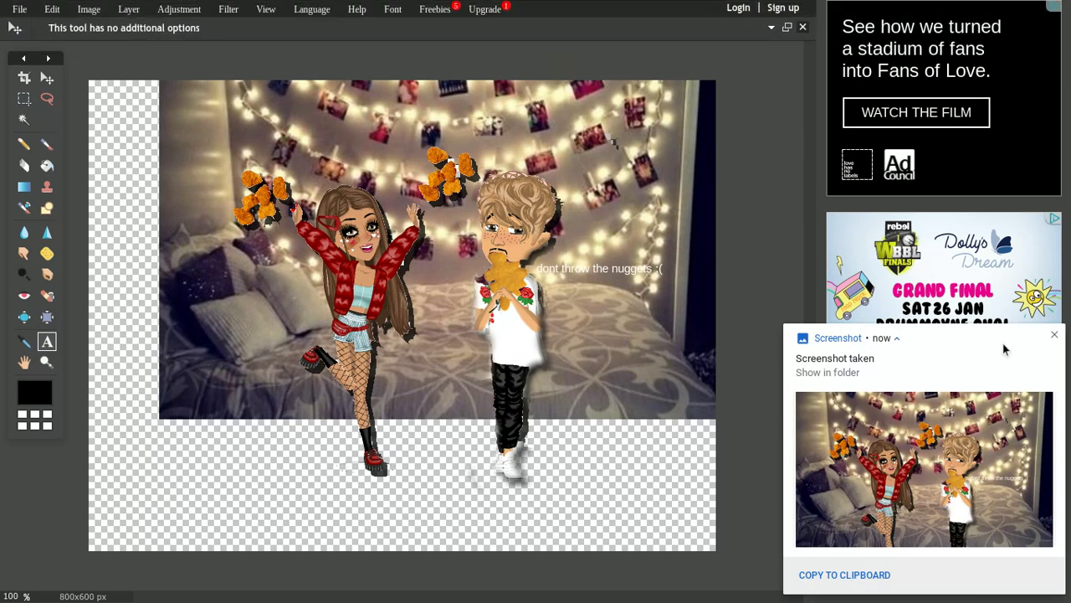
{"action": "left_click", "coordinate": [1054, 335]}
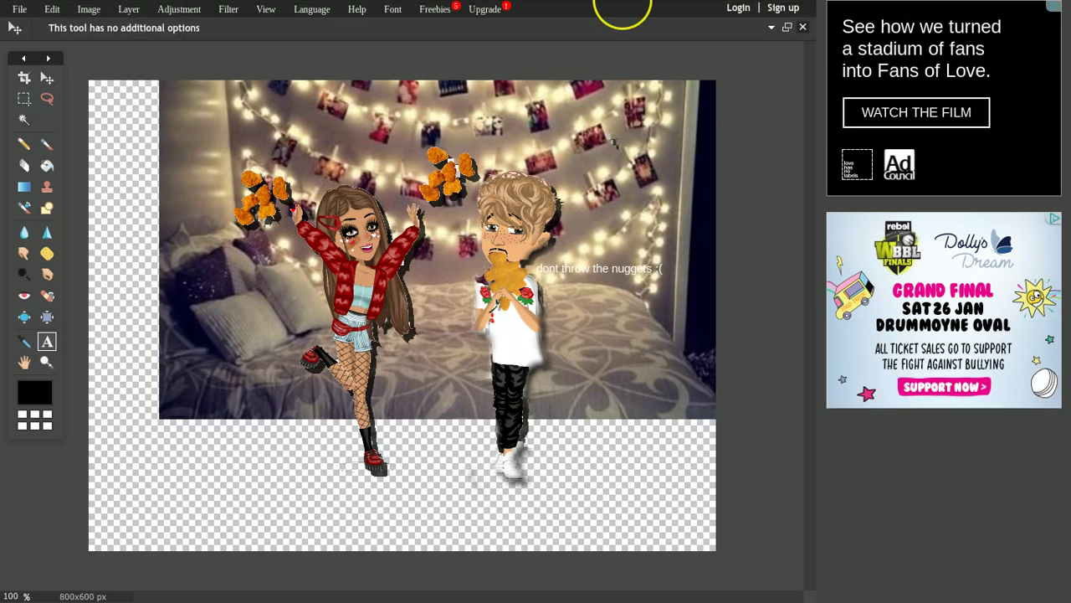
Open a new browser tab and close the Pixlr Editor tab, leaving the site without saving the changes.
{"action": "mouse_move", "coordinate": [548, 3]}
{"action": "left_click", "coordinate": [211, 12]}
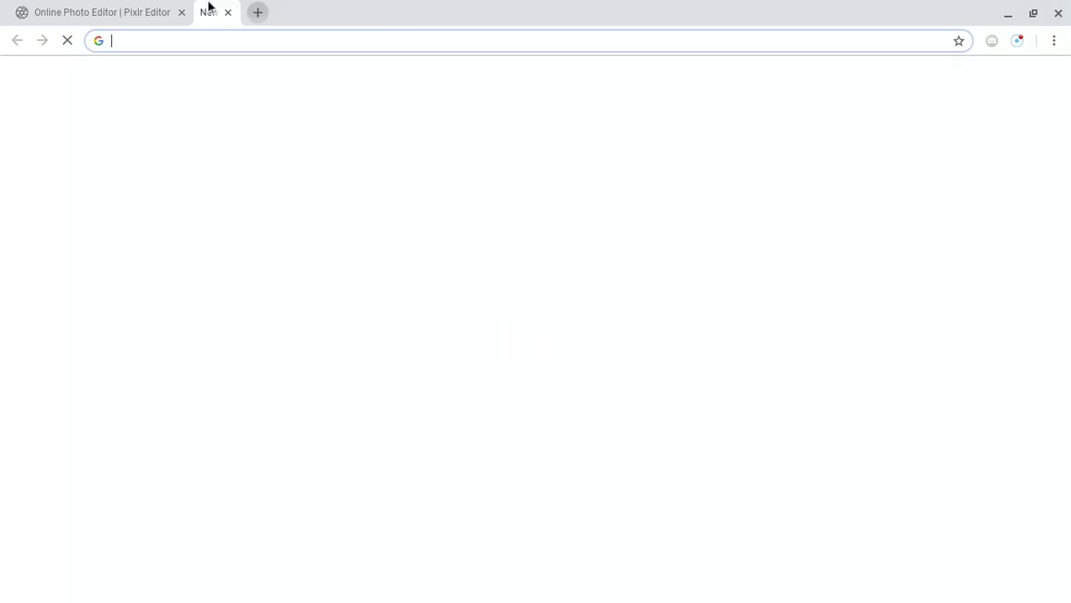
{"action": "left_click", "coordinate": [182, 13]}
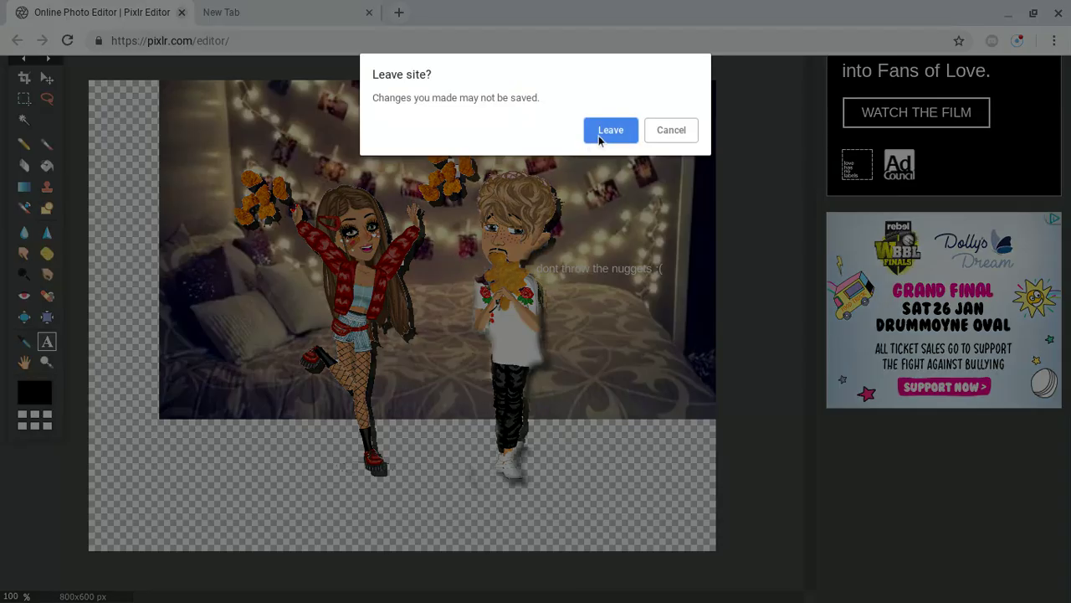
{"action": "left_click", "coordinate": [609, 130]}
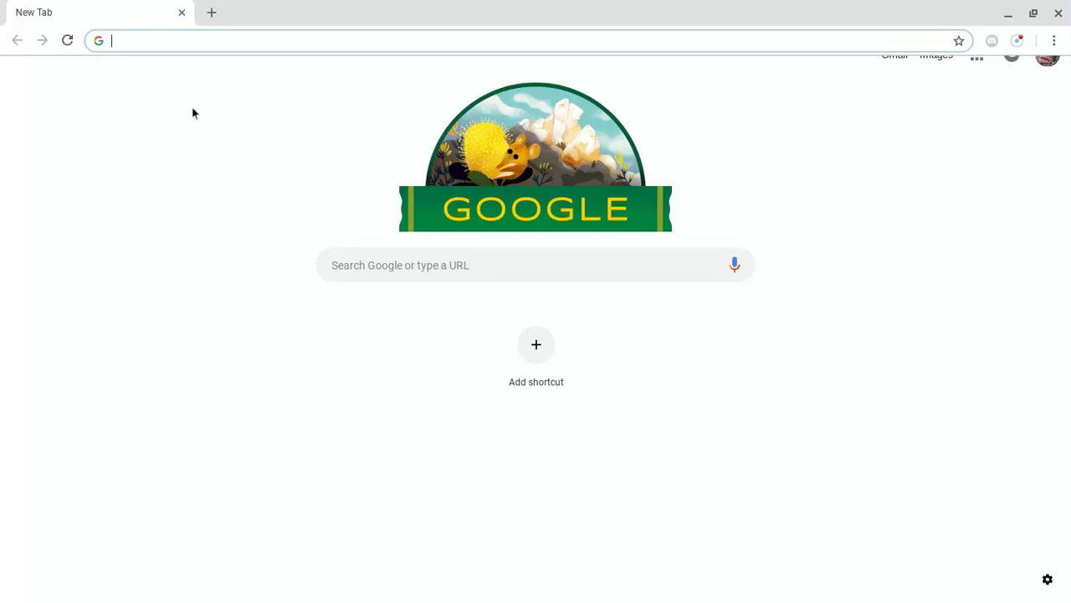
Switch to the MovieStarPlanet site in full screen and sign in to the remembered Australia account by entering the account password.
{"action": "key", "text": "F11"}
{"action": "left_click", "coordinate": [50, 13]}
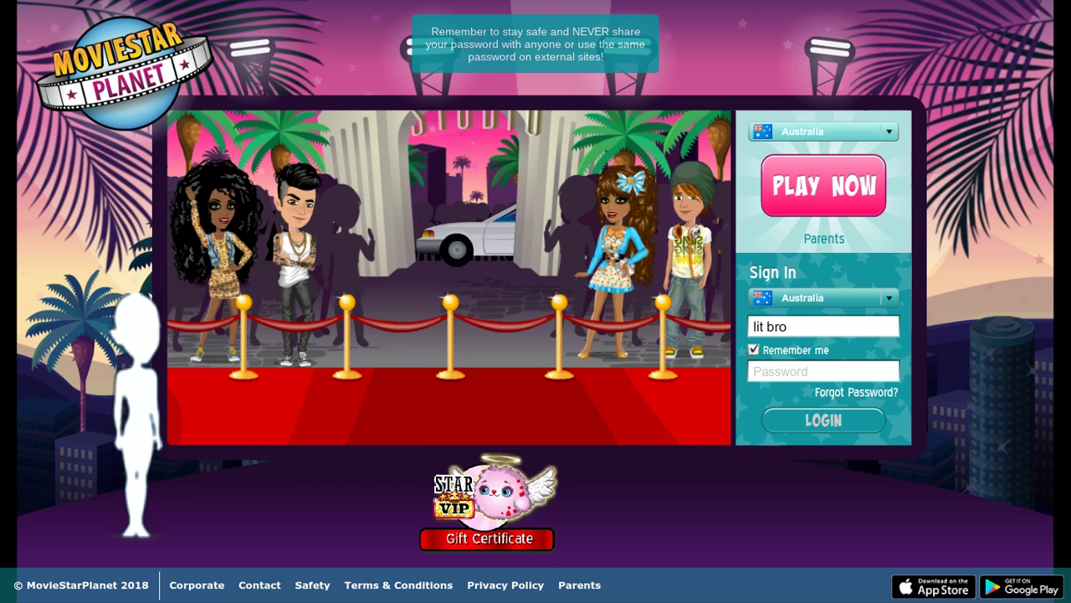
{"action": "type", "text": "*****"}
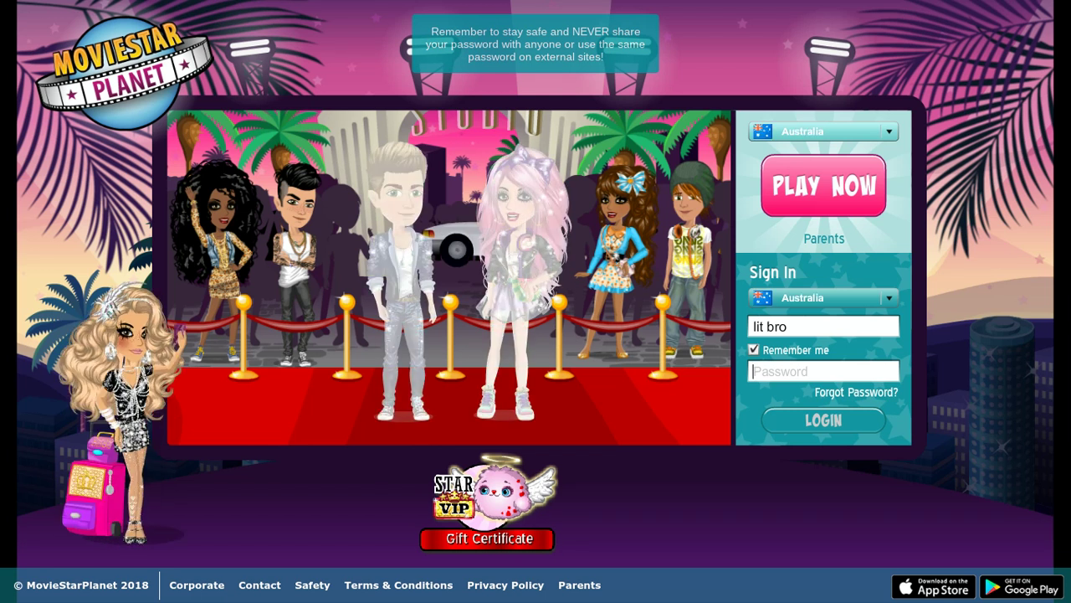
{"action": "type", "text": "*********"}
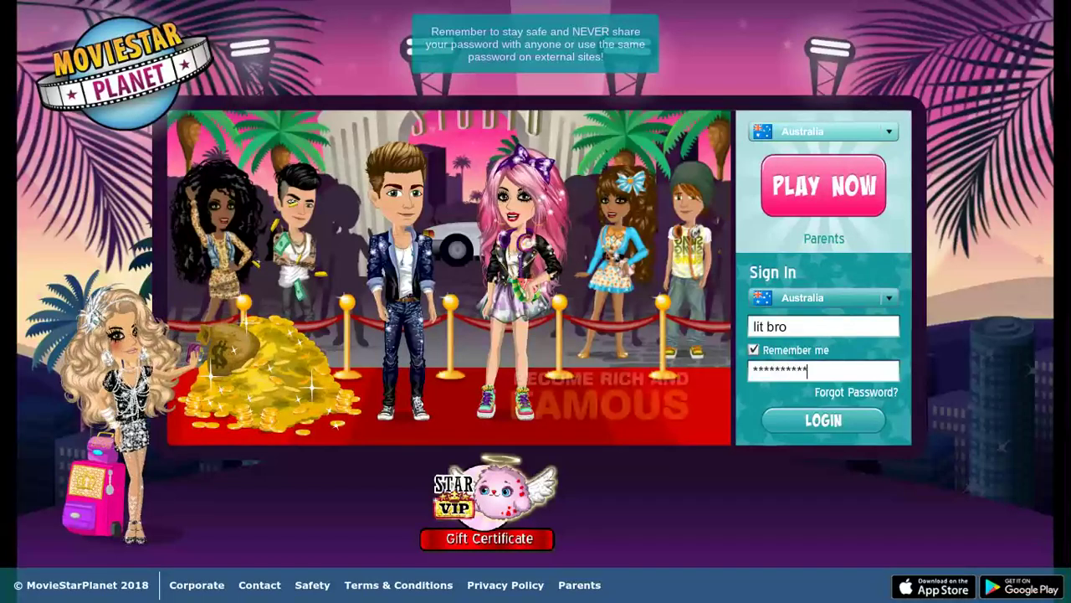
{"action": "key", "text": "Return"}
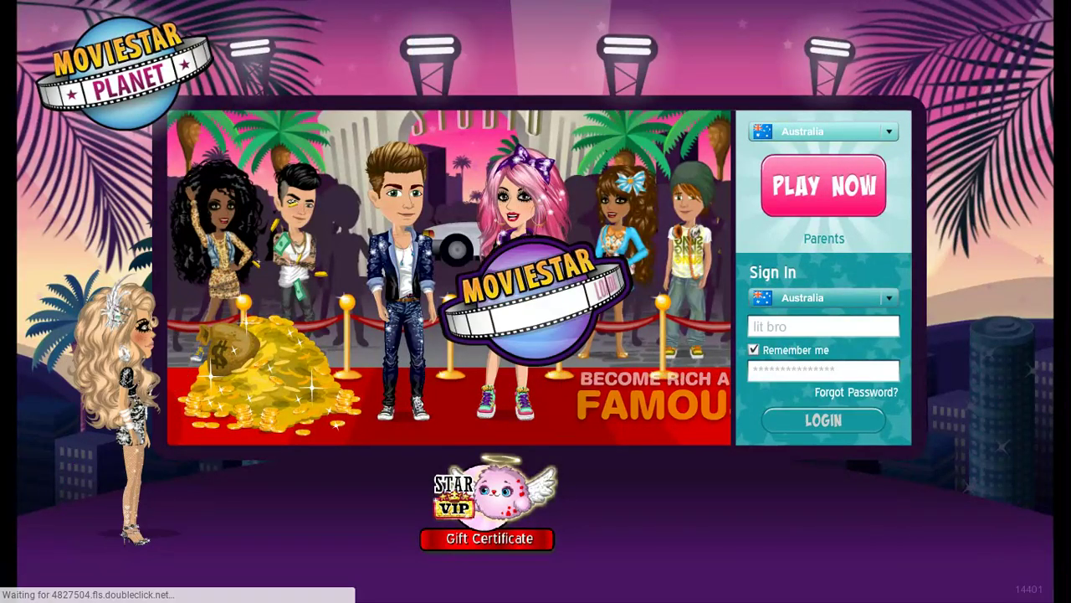